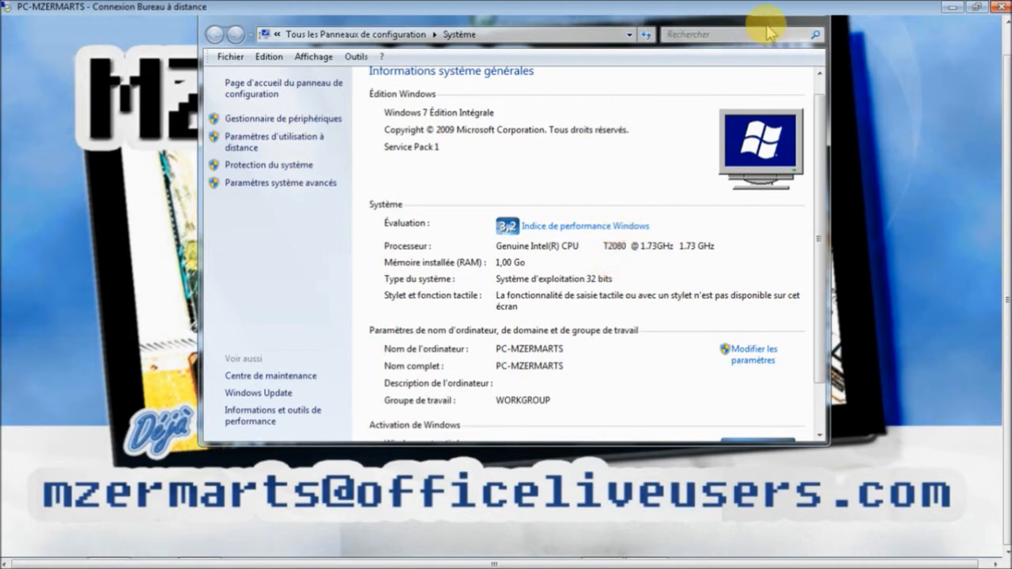
Step: Minimize the remote desktop session, view the local computer's system properties, and minimize that window
left_click(953, 8)
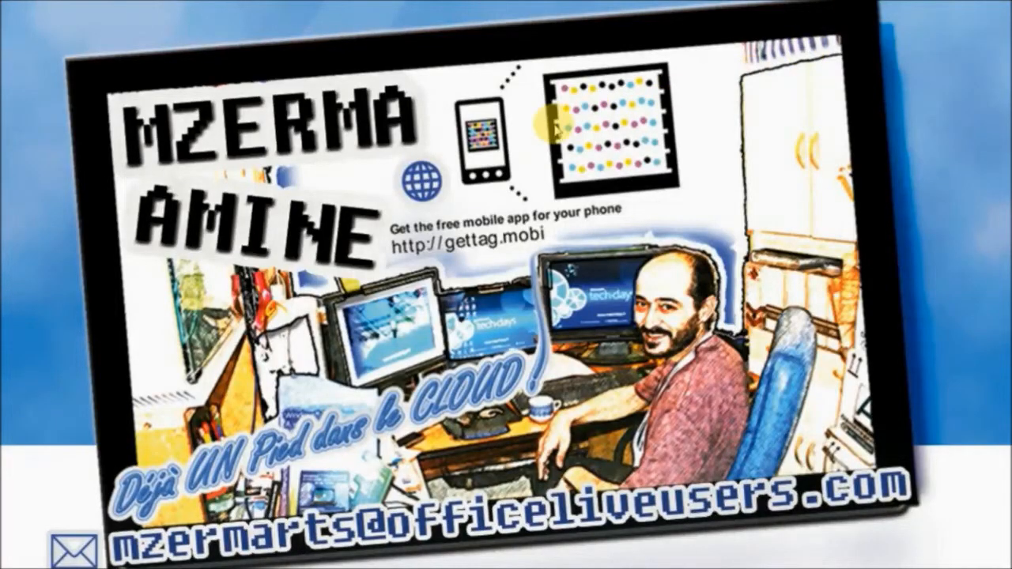
key("super")
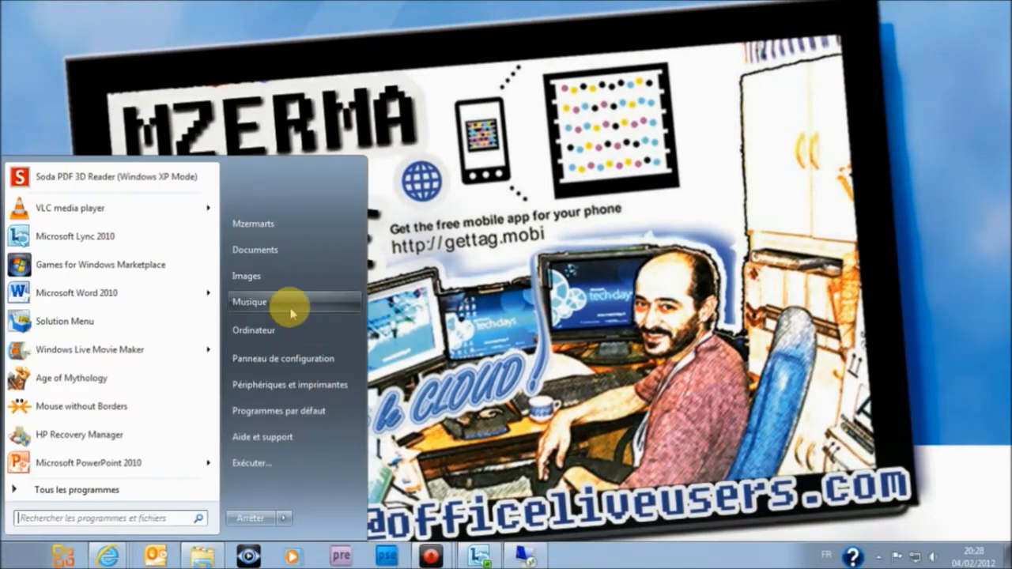
right_click(267, 331)
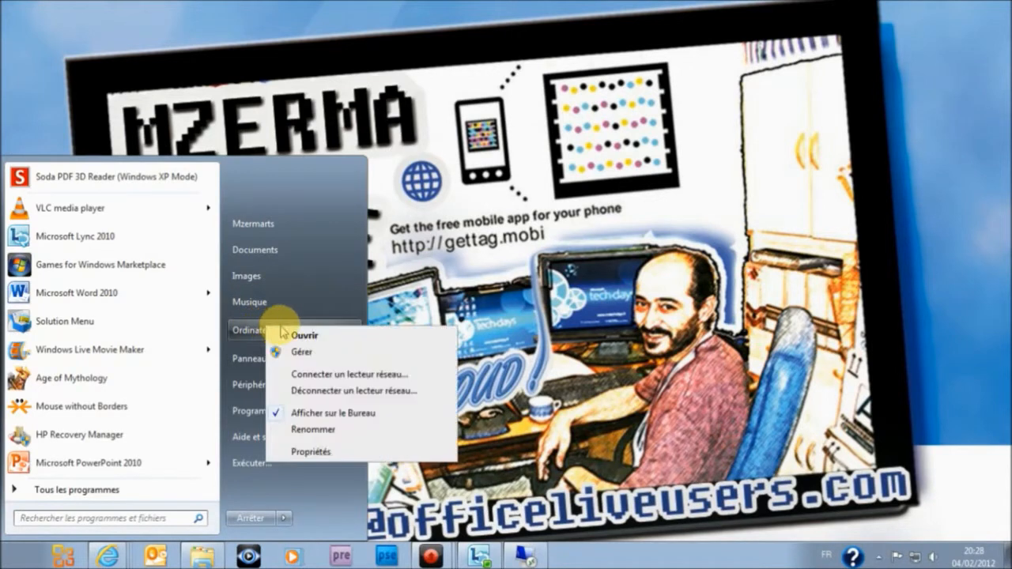
left_click(325, 449)
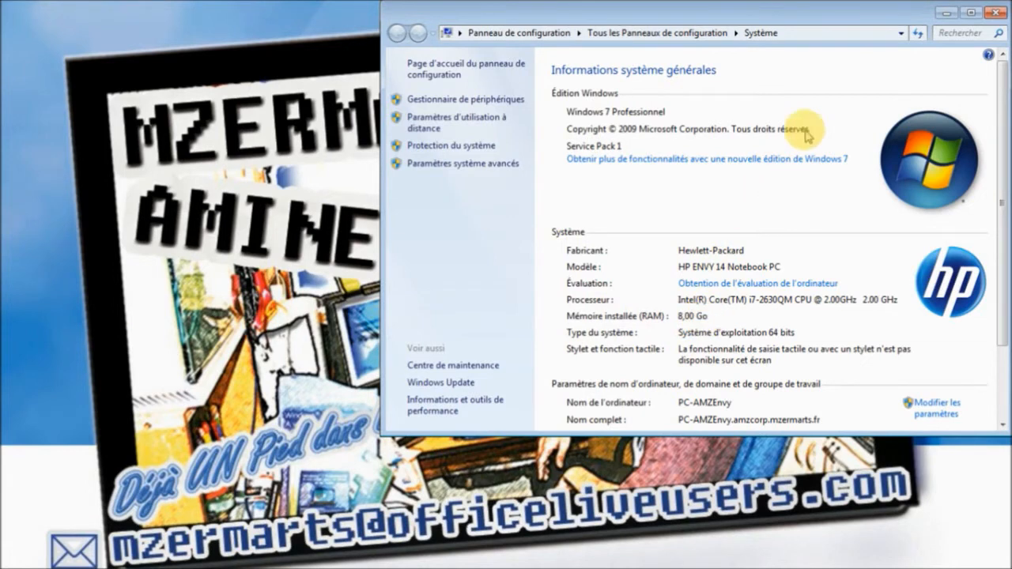
left_click(947, 12)
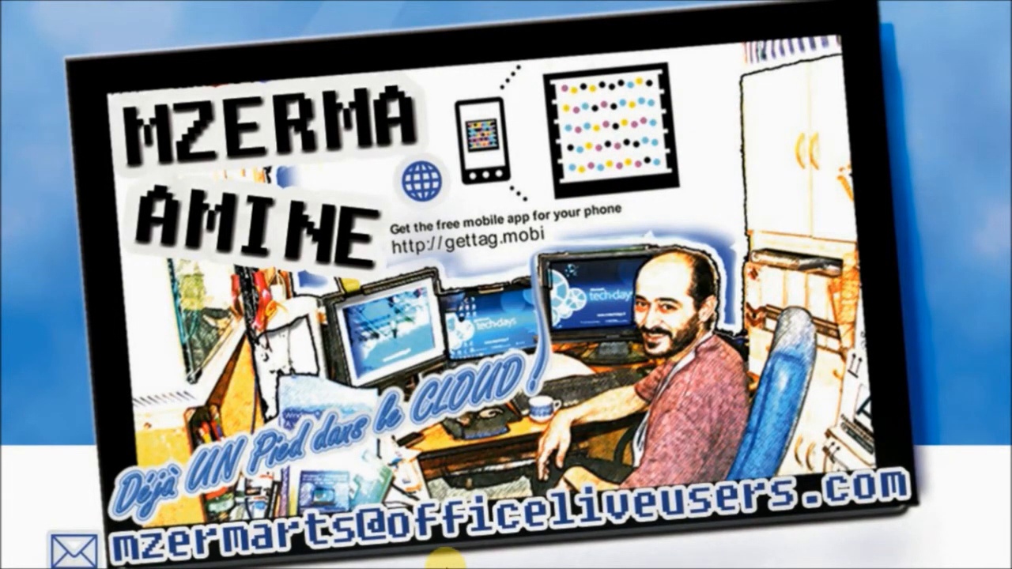
Step: Switch back to the PC-MZERMARTS remote desktop session and close its System window
mouse_move(444, 560)
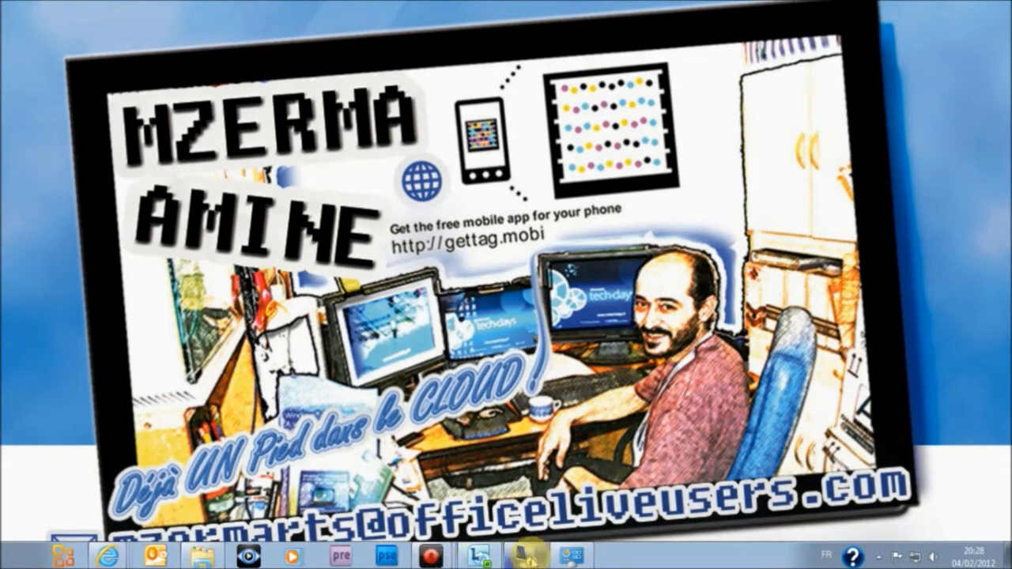
left_click(528, 556)
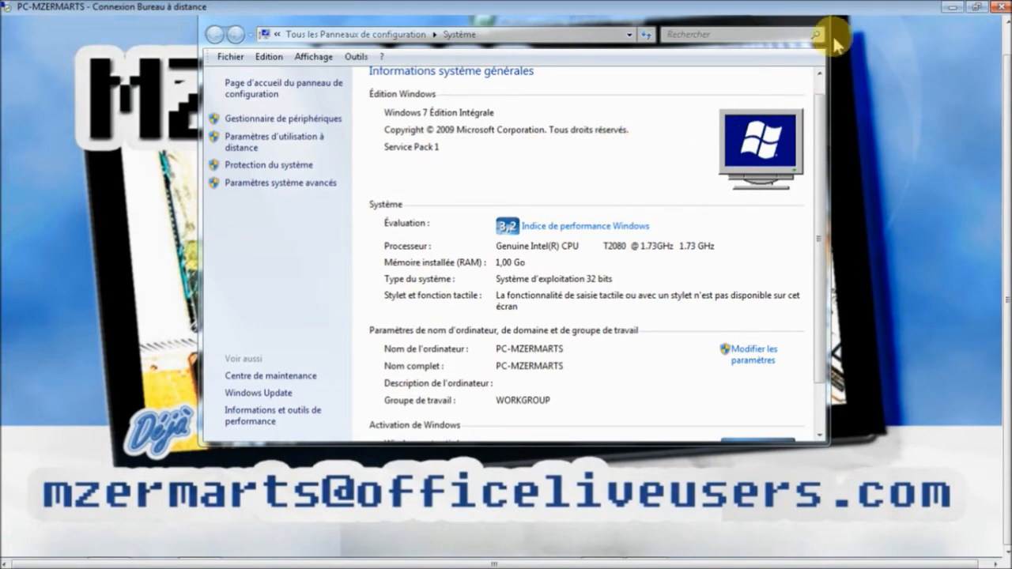
left_click(1007, 36)
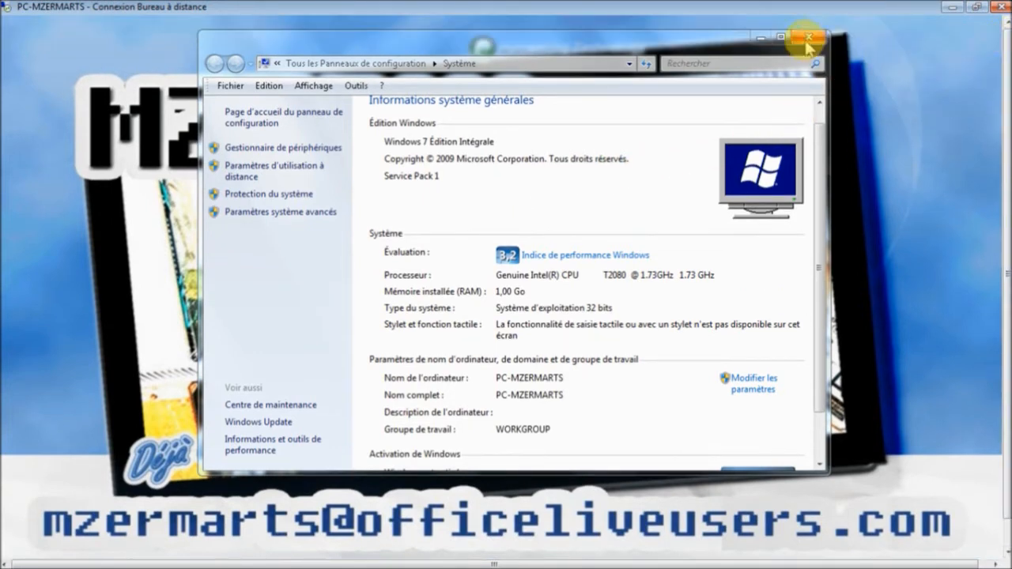
left_click(808, 36)
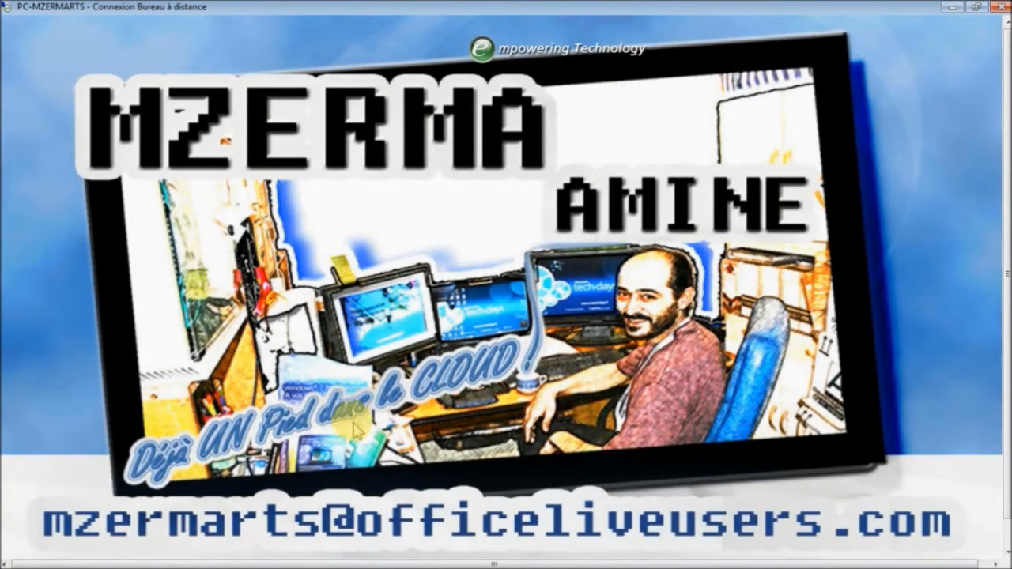
Step: Restore the remote session to a smaller window, open the remote machine's Ordinateur window, and maximize the session again
right_click(542, 13)
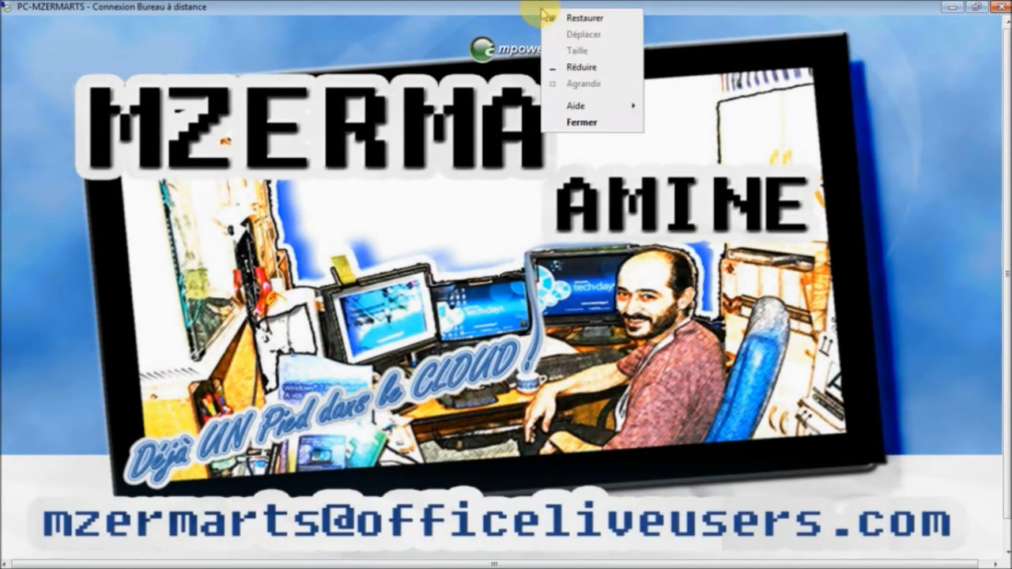
left_click(585, 19)
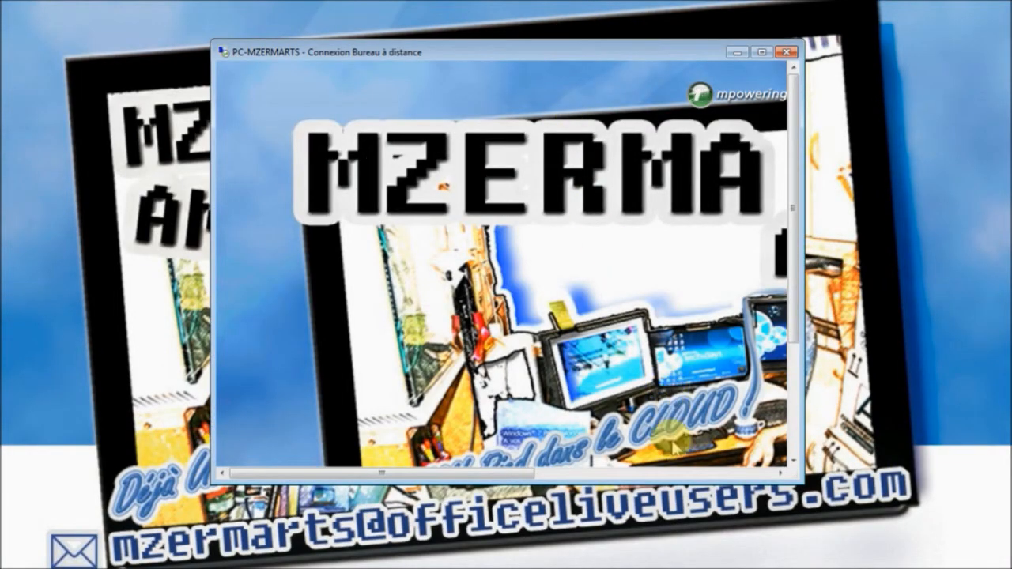
mouse_move(762, 468)
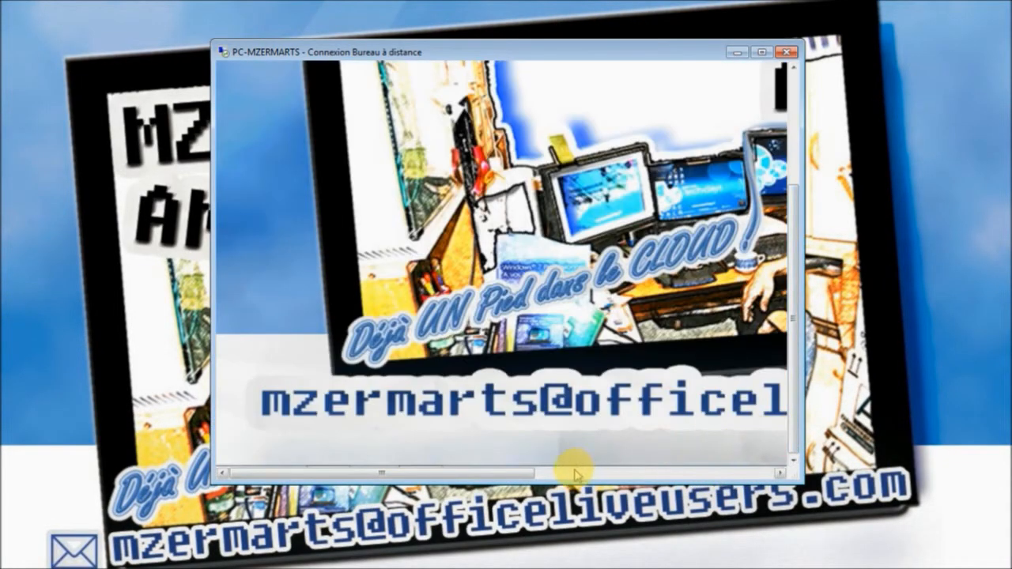
mouse_move(571, 468)
left_click(420, 452)
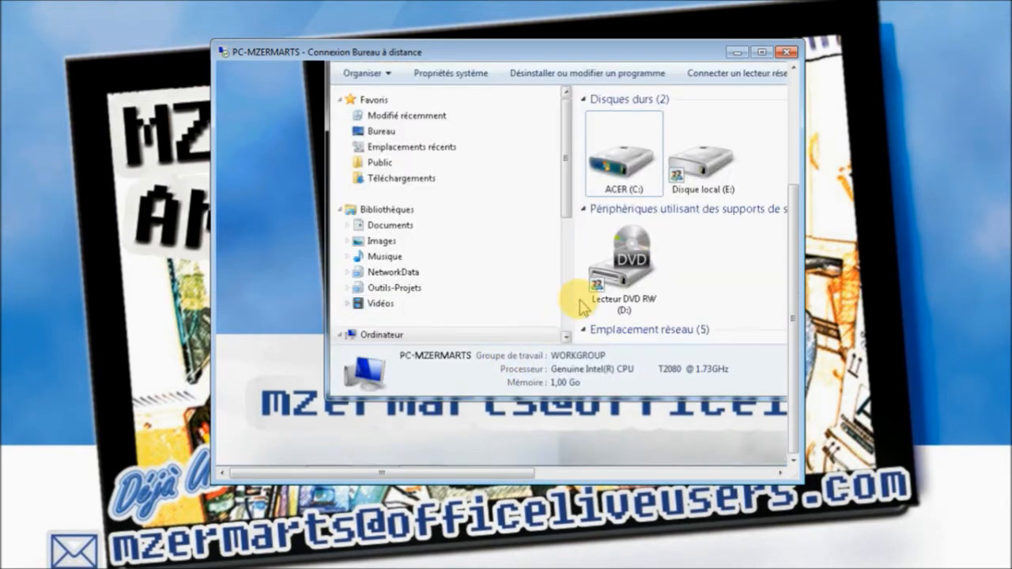
left_click_drag(510, 471, 581, 475)
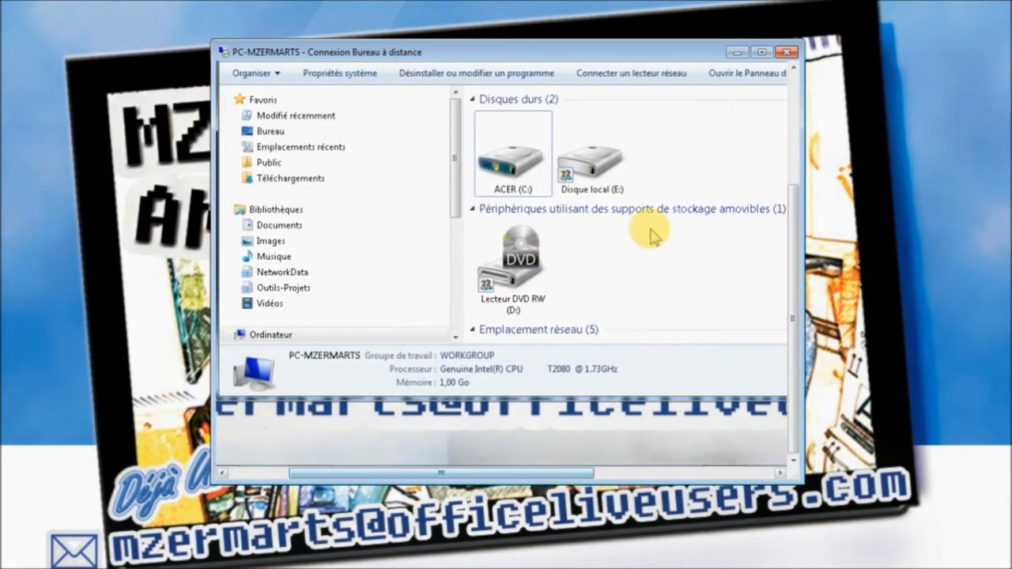
left_click(760, 52)
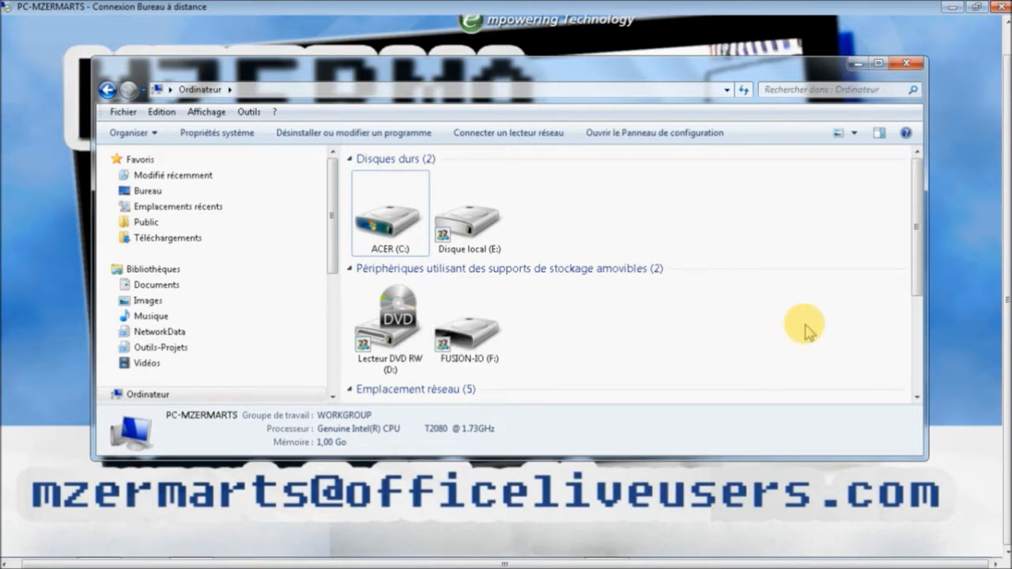
Step: Check the contents of the FUSION-IO (F:) drive and return to the Ordinateur view
left_click(474, 352)
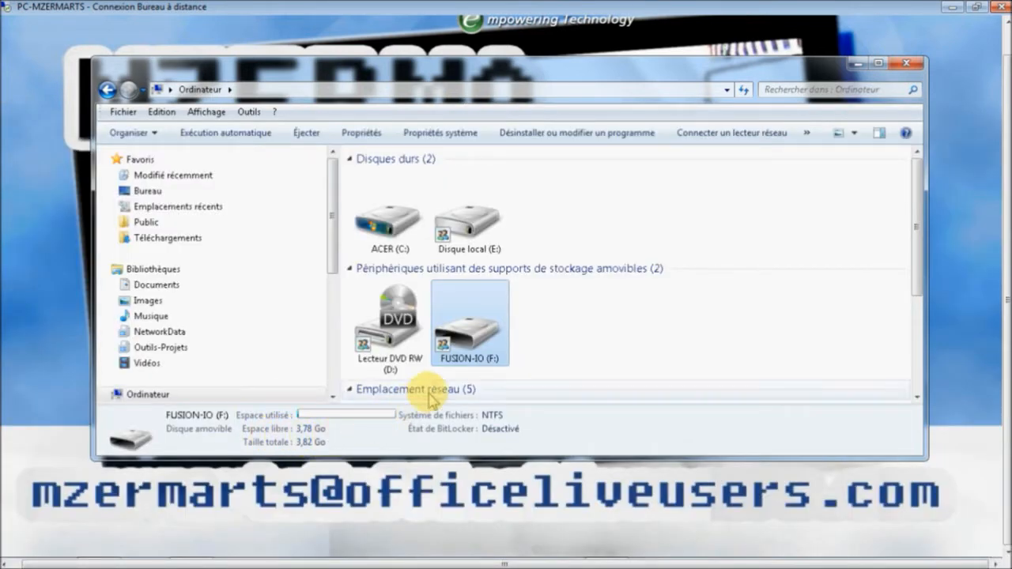
double_click(470, 341)
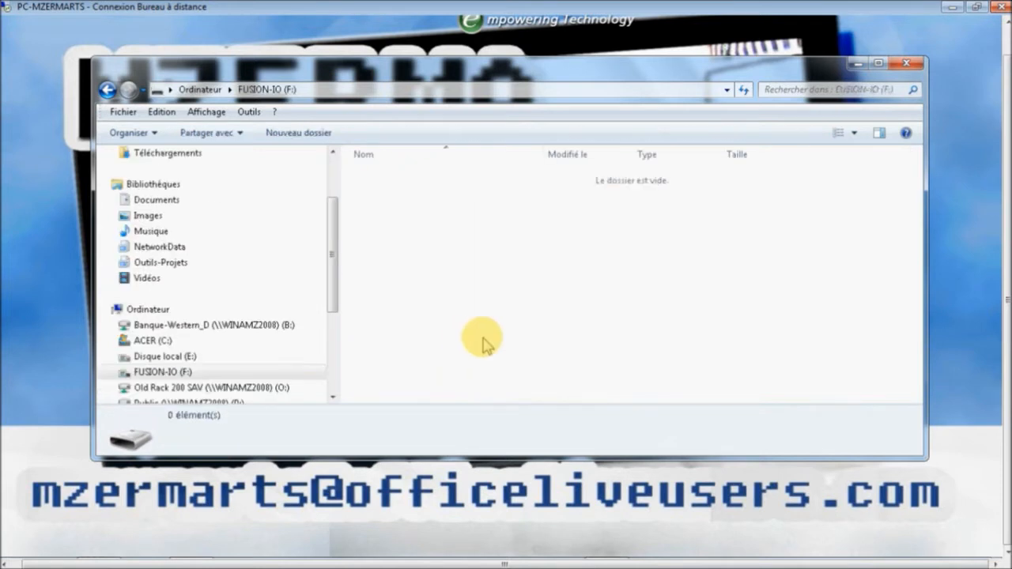
left_click(200, 89)
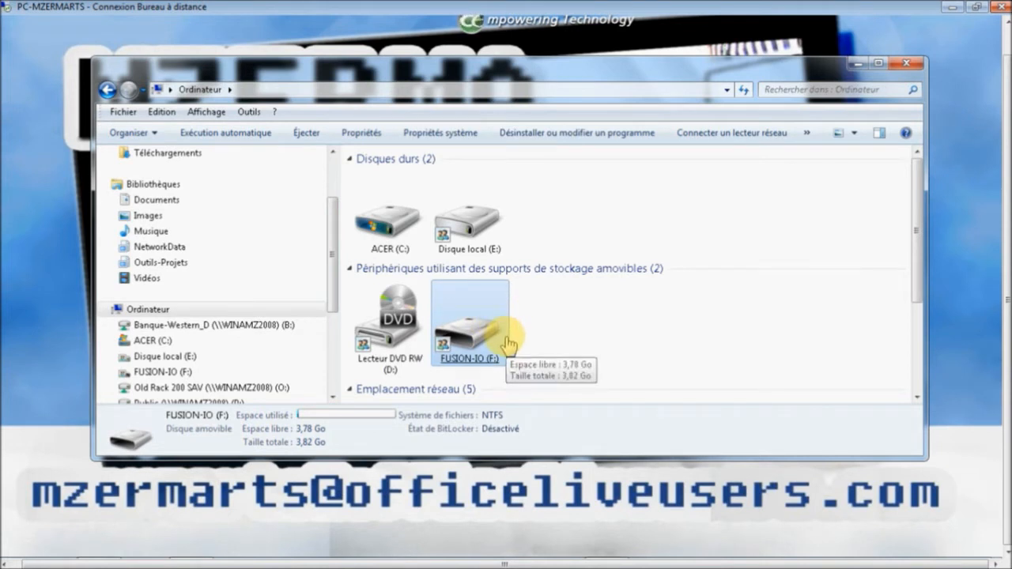
Step: Try to turn on BitLocker for the FUSION-IO (F:) drive in the remote session
right_click(484, 336)
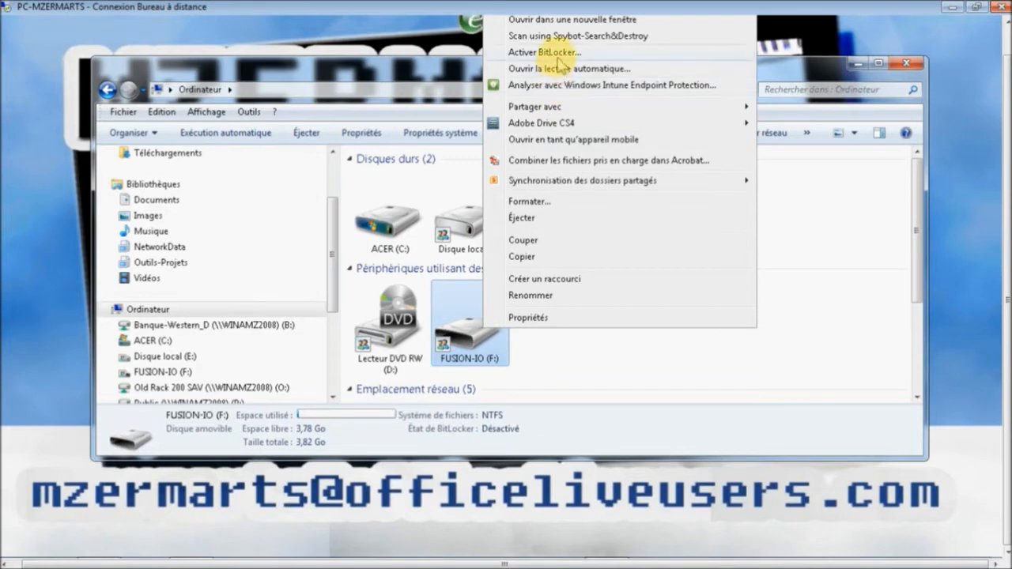
left_click(558, 54)
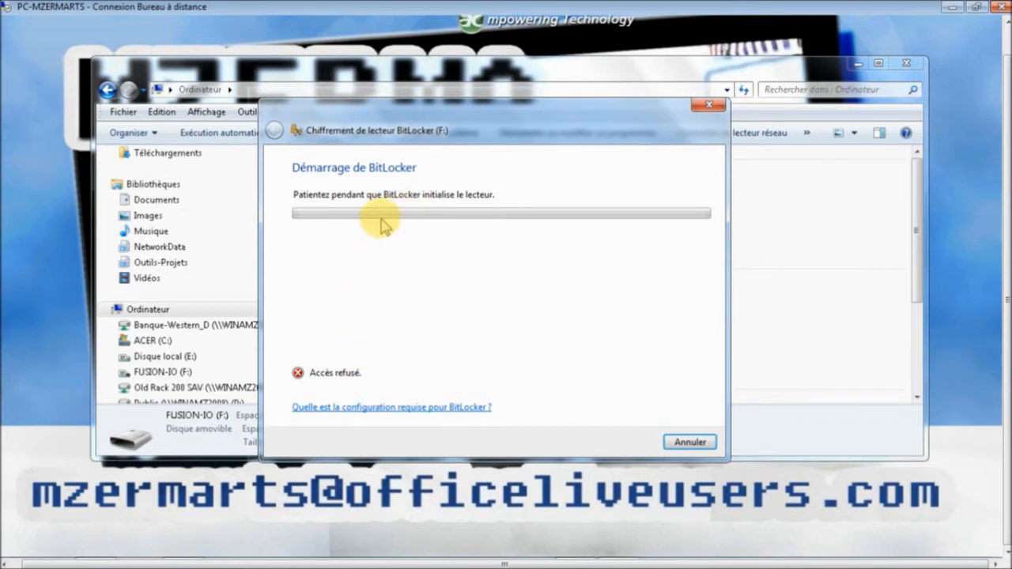
left_click_drag(517, 128, 500, 134)
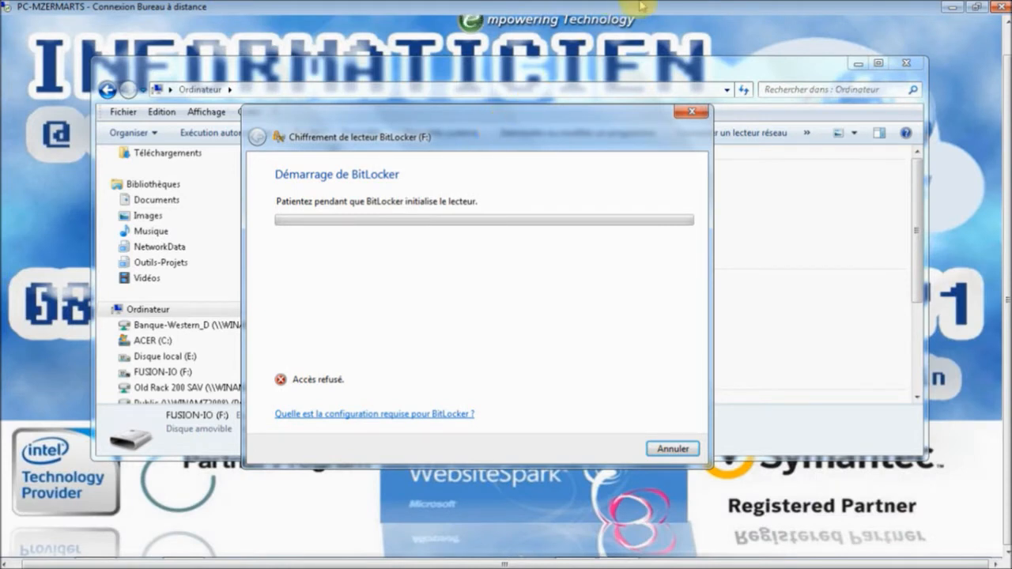
Step: Disconnect the remote desktop session and bring up the local Réseau window listing the network computers
left_click(999, 7)
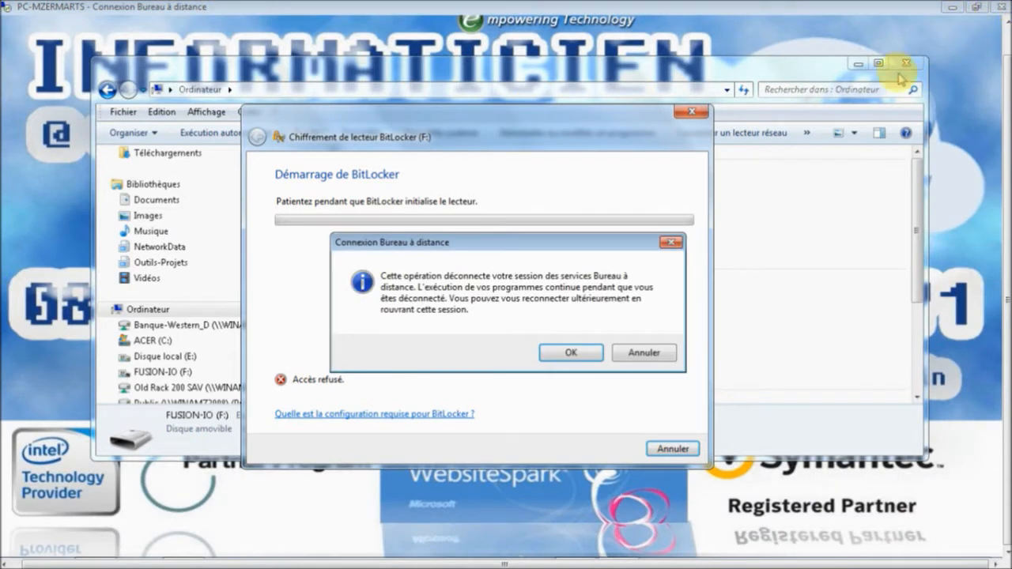
left_click(573, 351)
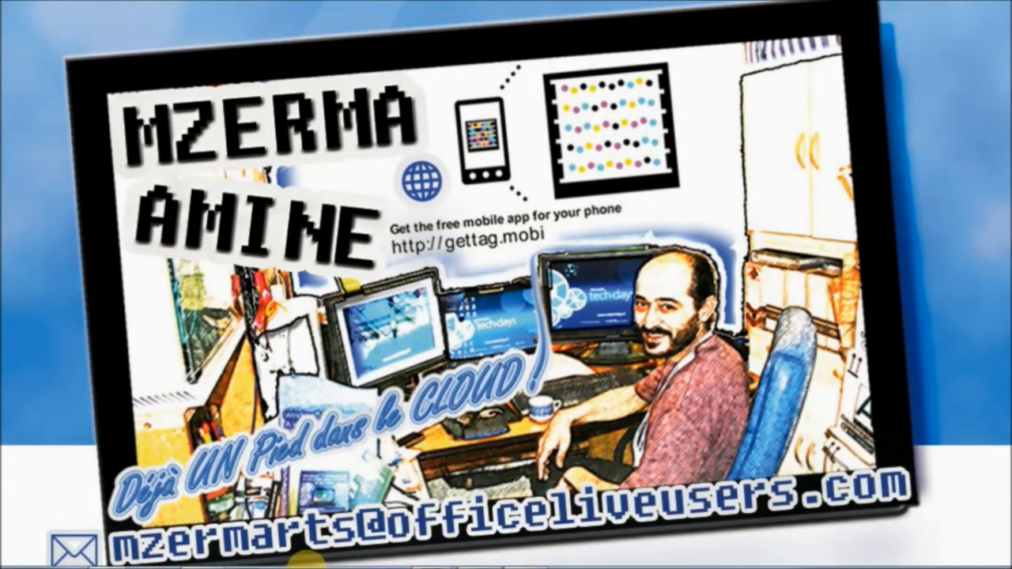
mouse_move(292, 557)
left_click(203, 555)
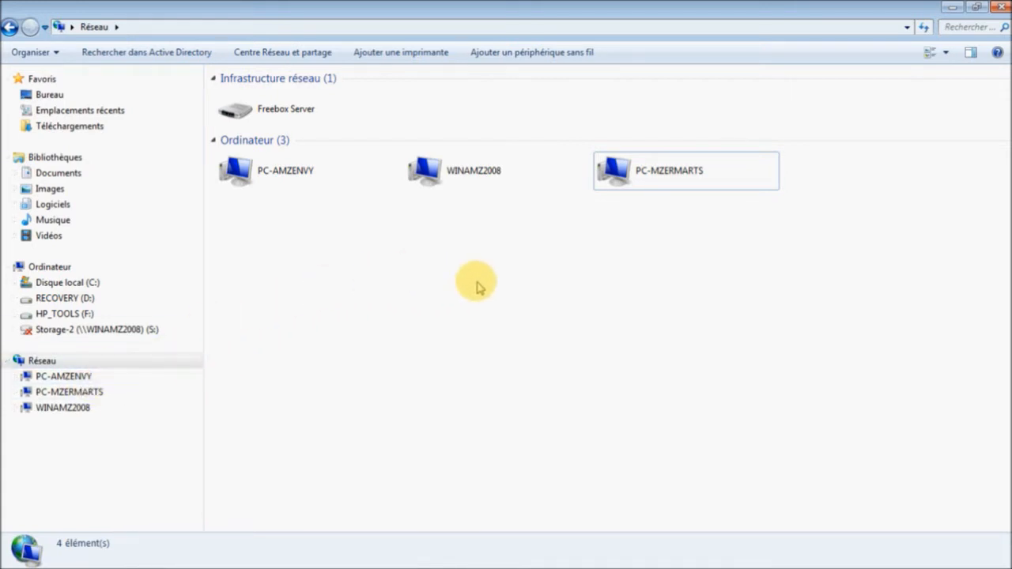
Step: Examine the ways to start a Remote Desktop connection: PC-MZERMARTS's network options and the Accessoires programs
right_click(641, 180)
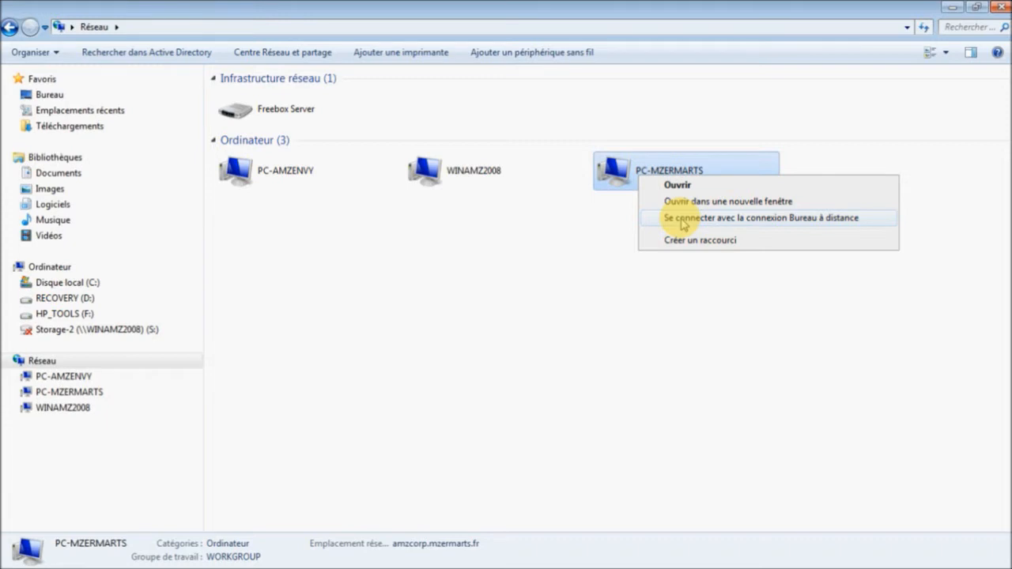
left_click(567, 256)
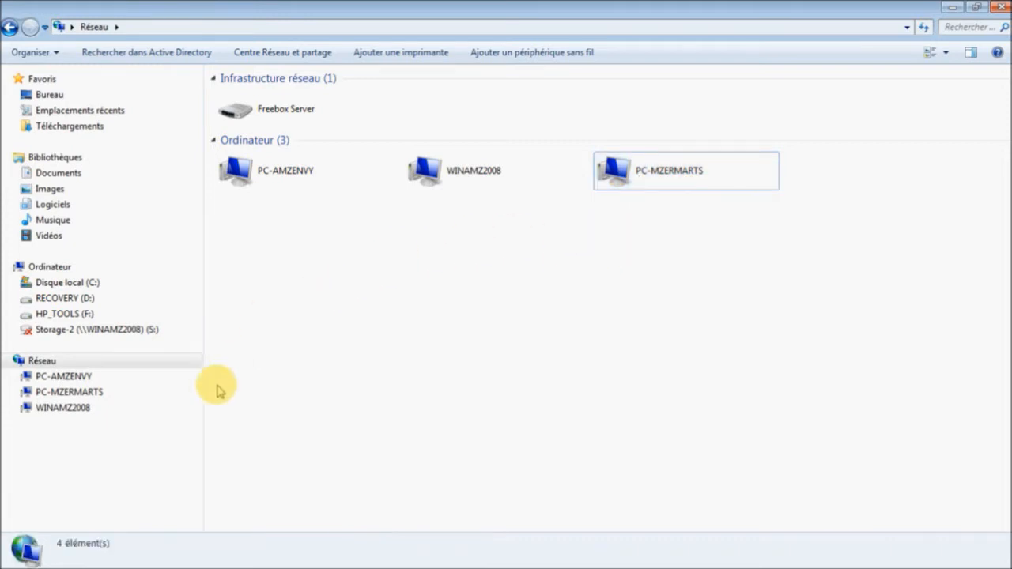
left_click(17, 558)
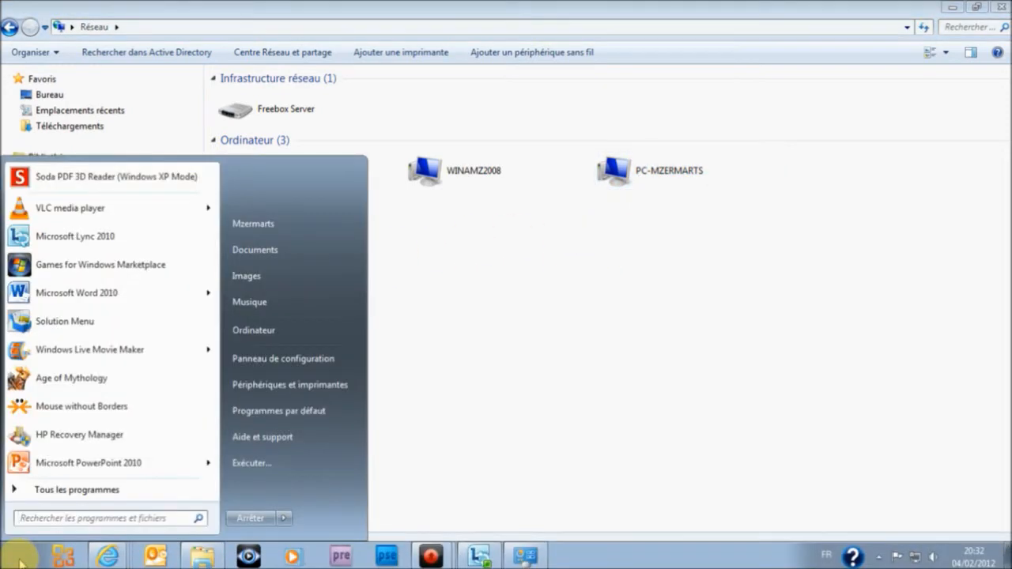
left_click(117, 491)
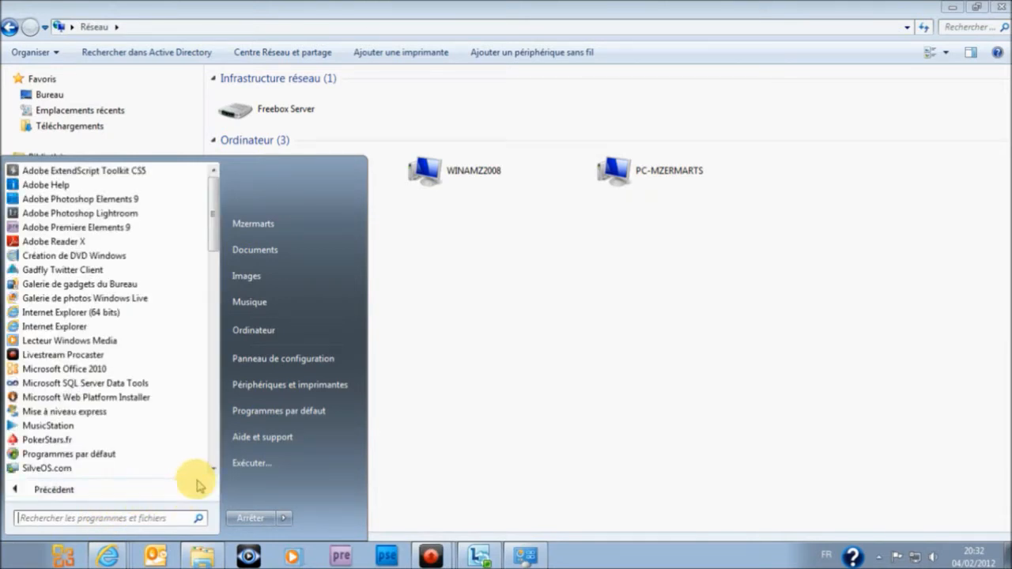
left_click(213, 453)
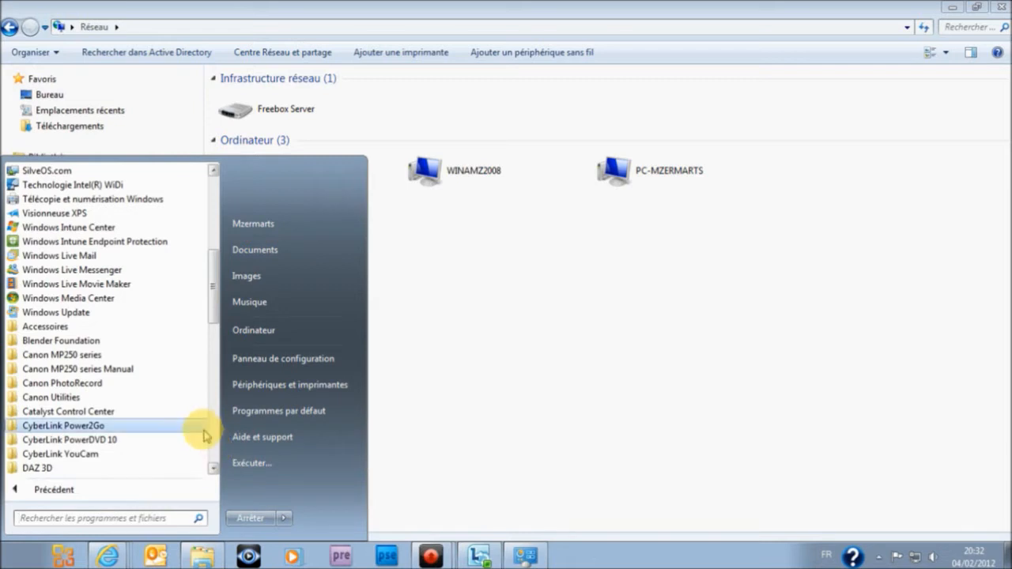
left_click(68, 327)
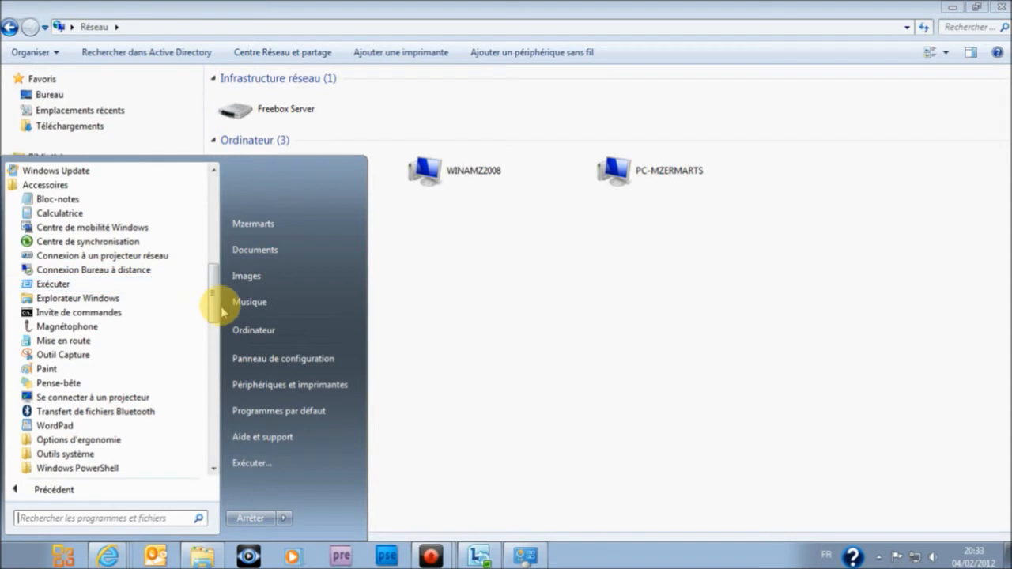
left_click(509, 420)
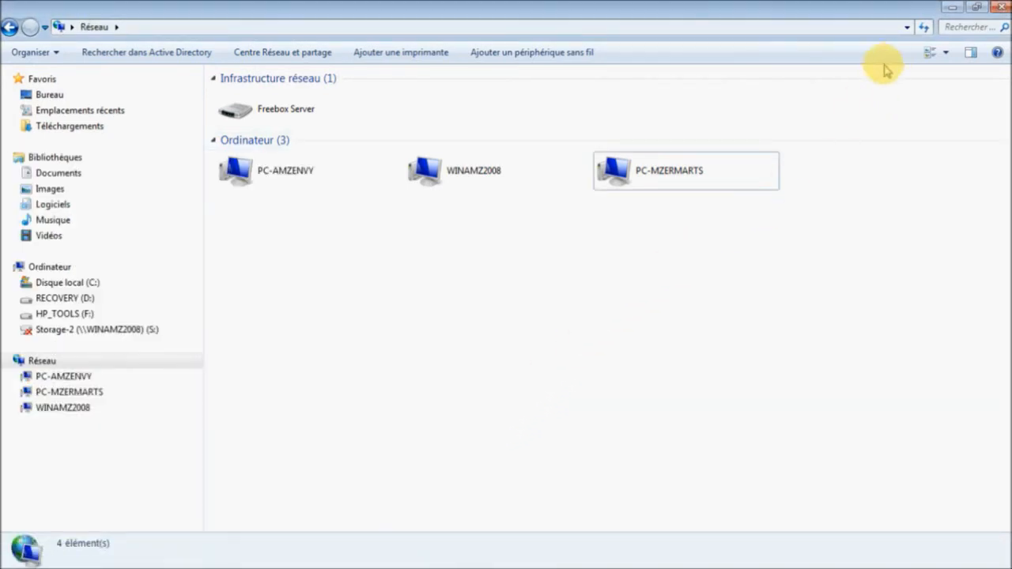
Step: Examine which local resources the Remote Desktop connection prompt for PC-MZERMARTS would share, and cancel the connection
right_click(680, 182)
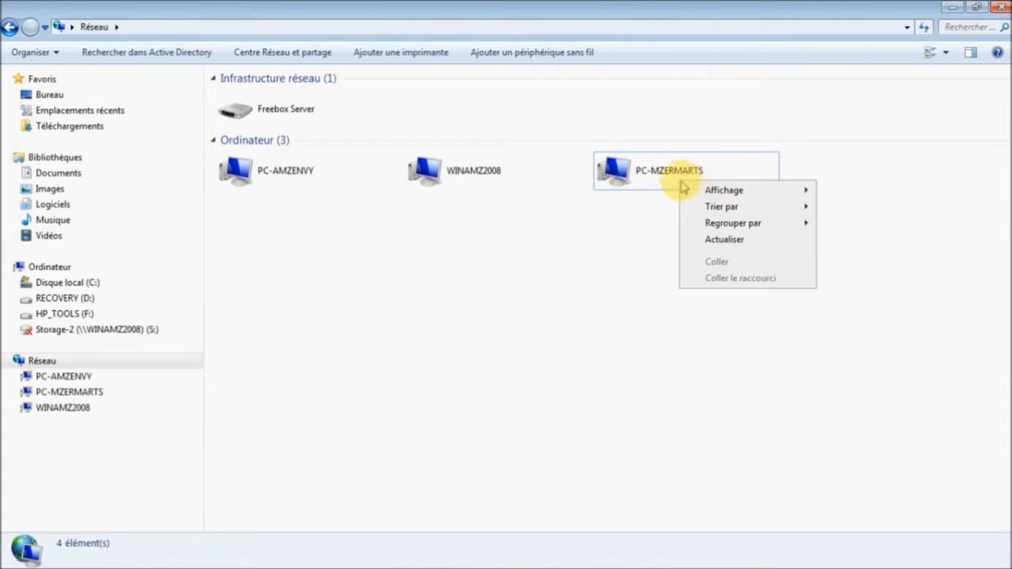
right_click(655, 177)
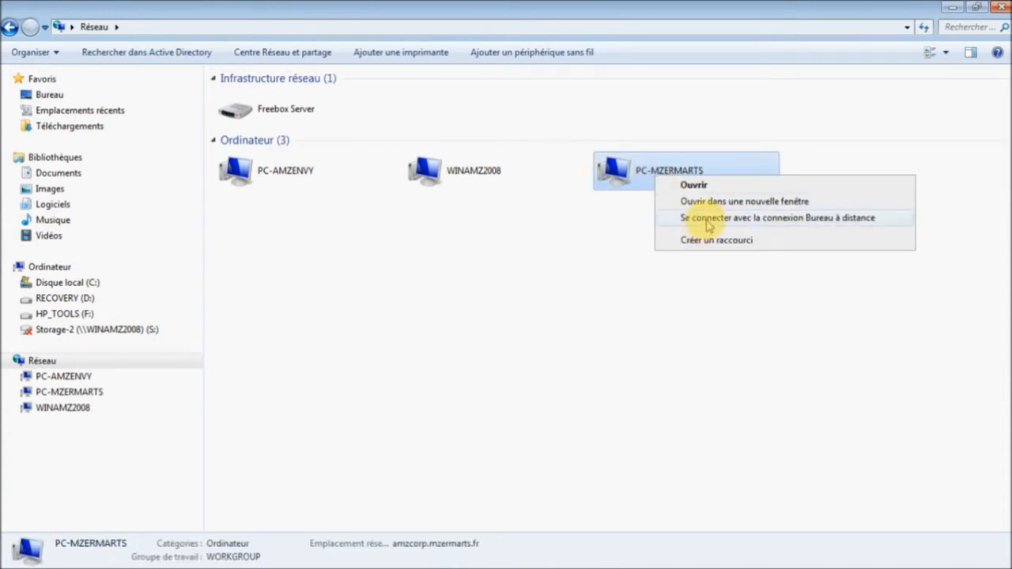
left_click(708, 225)
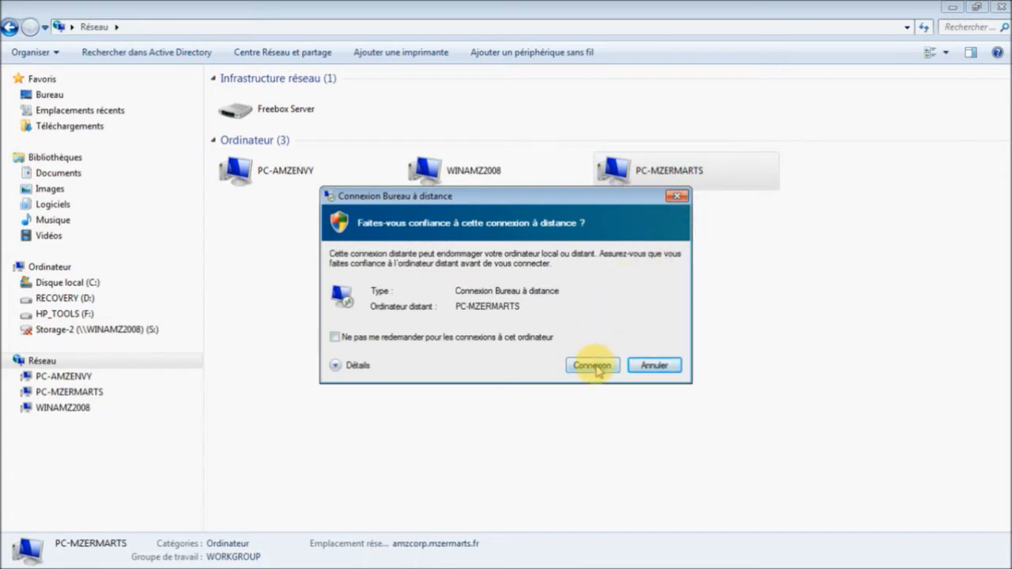
left_click_drag(549, 204, 449, 226)
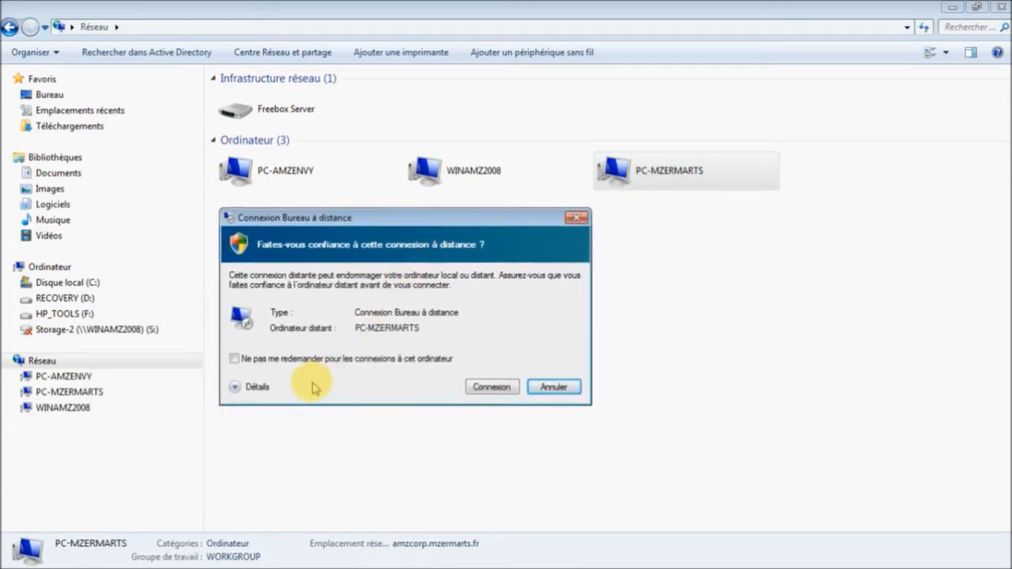
left_click(237, 387)
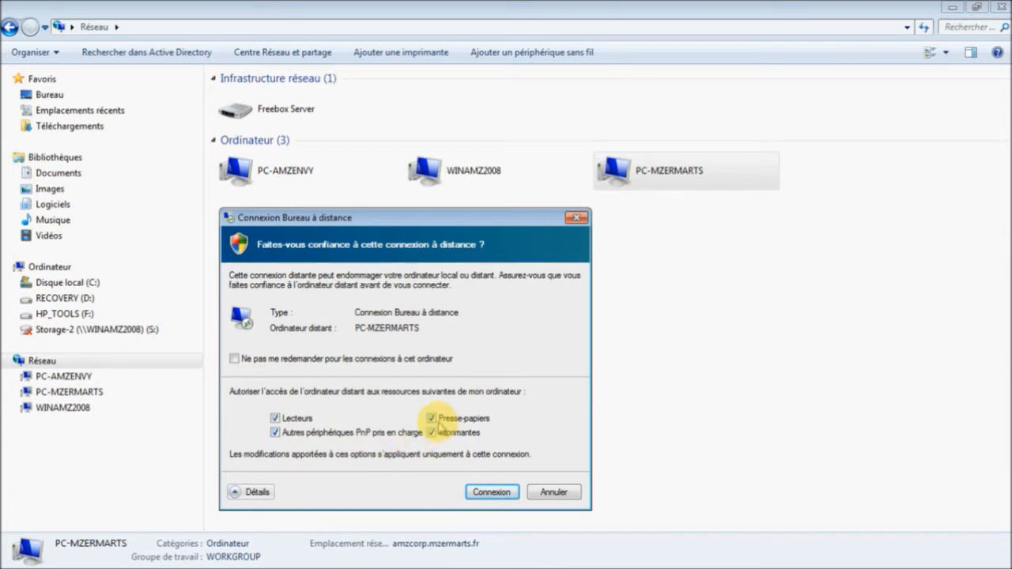
left_click(551, 492)
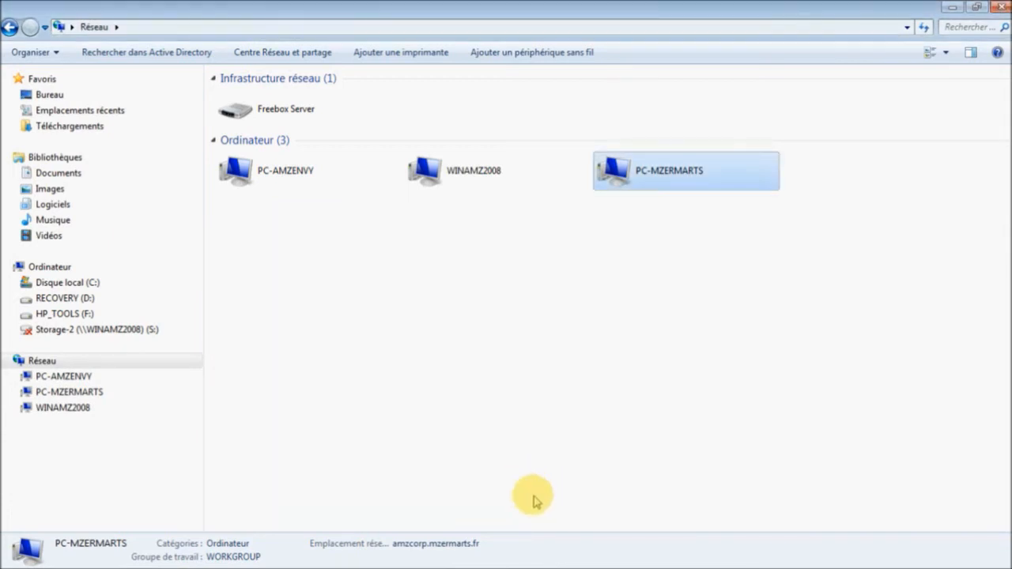
Step: Search the installed programs for "connexion", open Connexion Bureau à distance and expand its connection options
key("super")
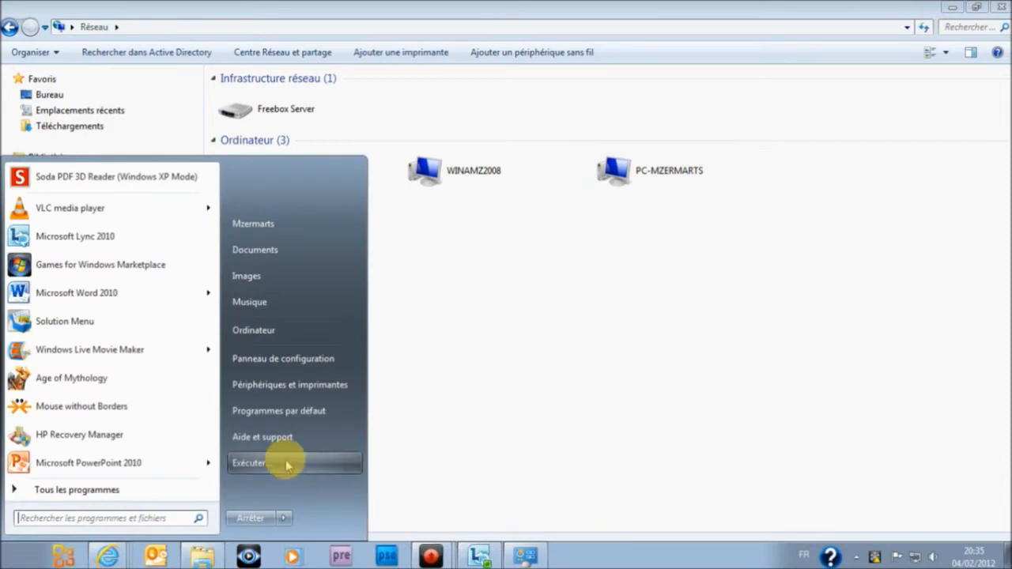
left_click(113, 519)
type("connexio")
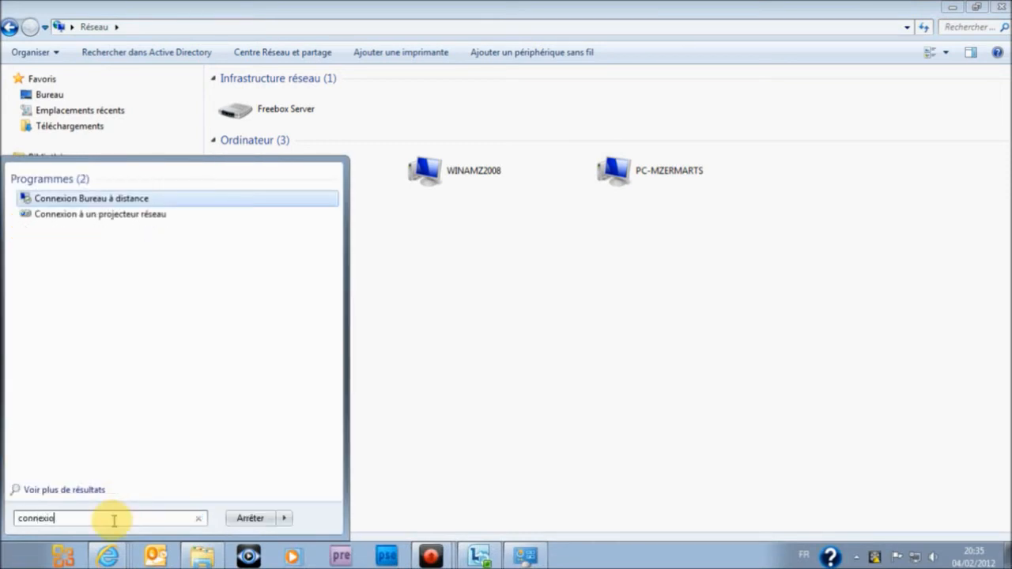
type("n")
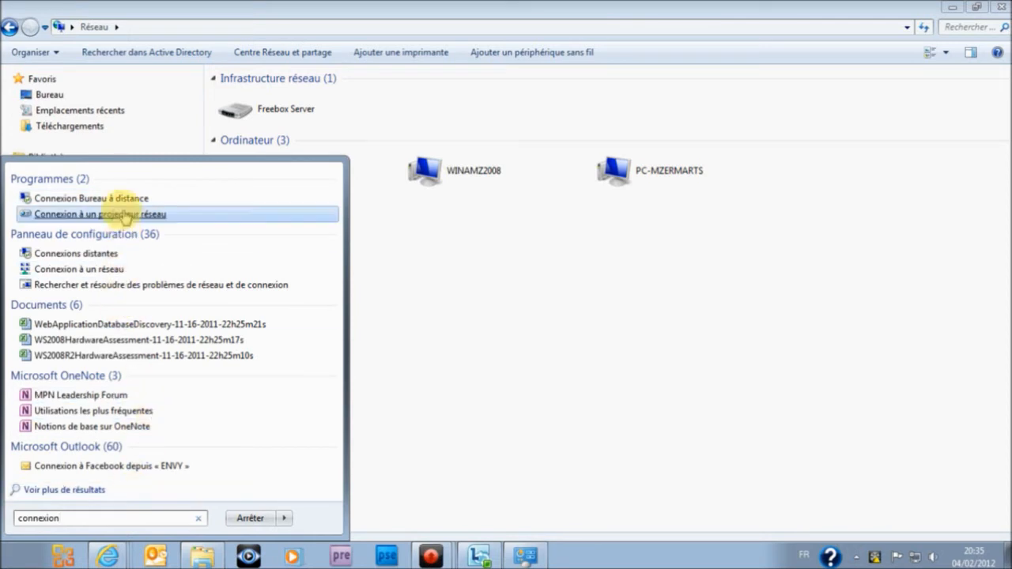
left_click(125, 202)
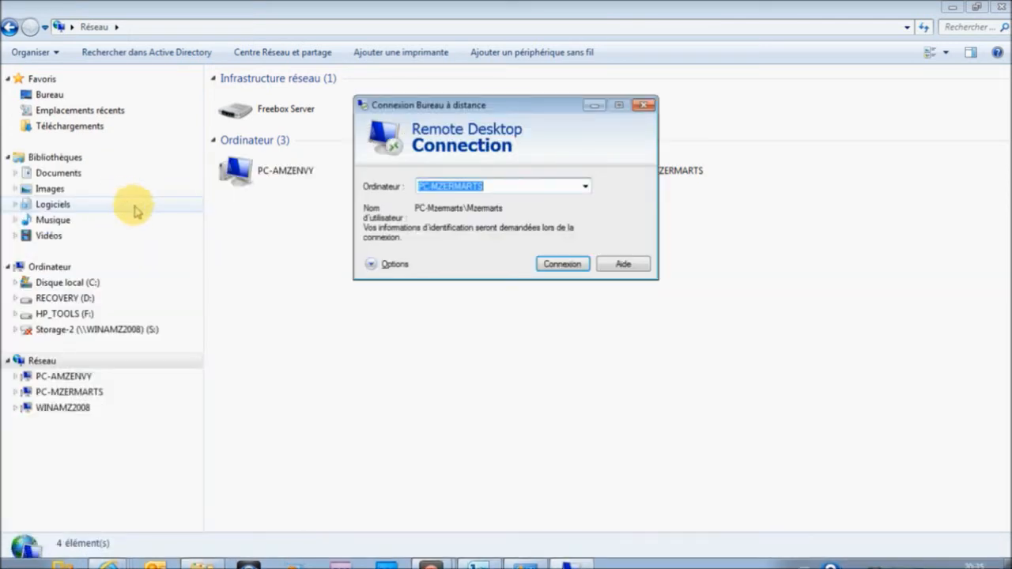
left_click_drag(470, 113, 330, 210)
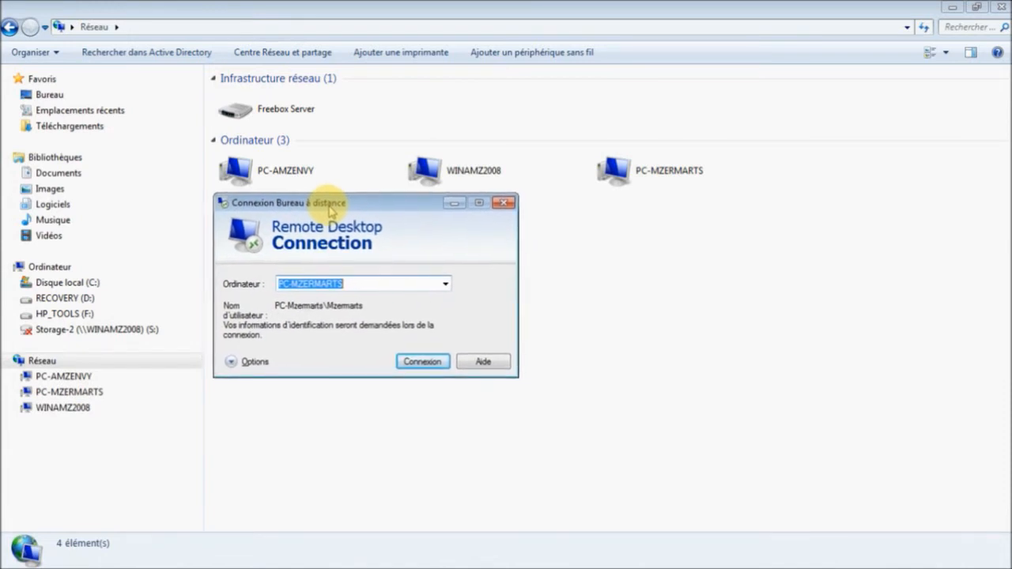
left_click(239, 361)
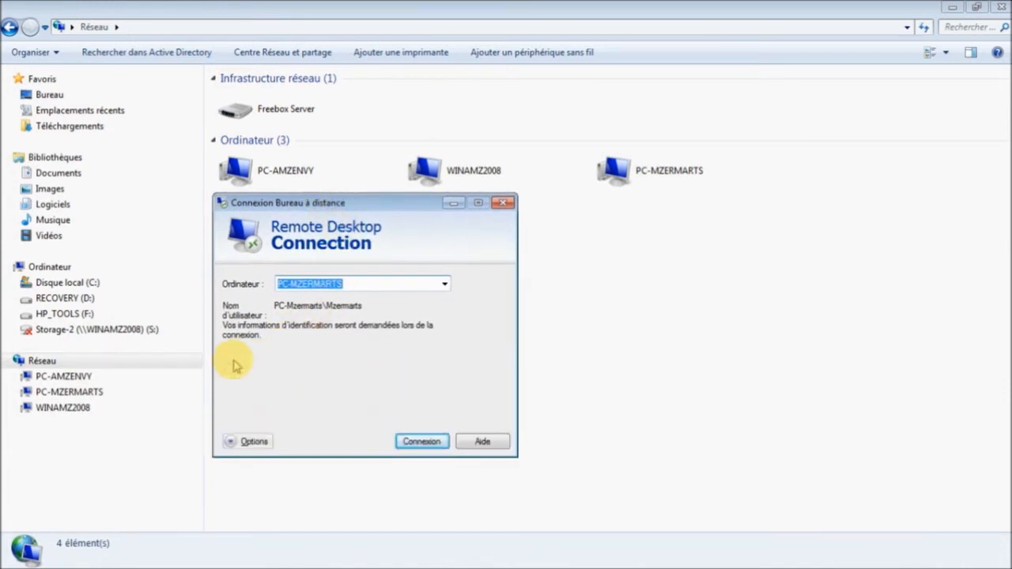
Step: Set the remote desktop display size to Plein écran and review the available colour depths
left_click(277, 280)
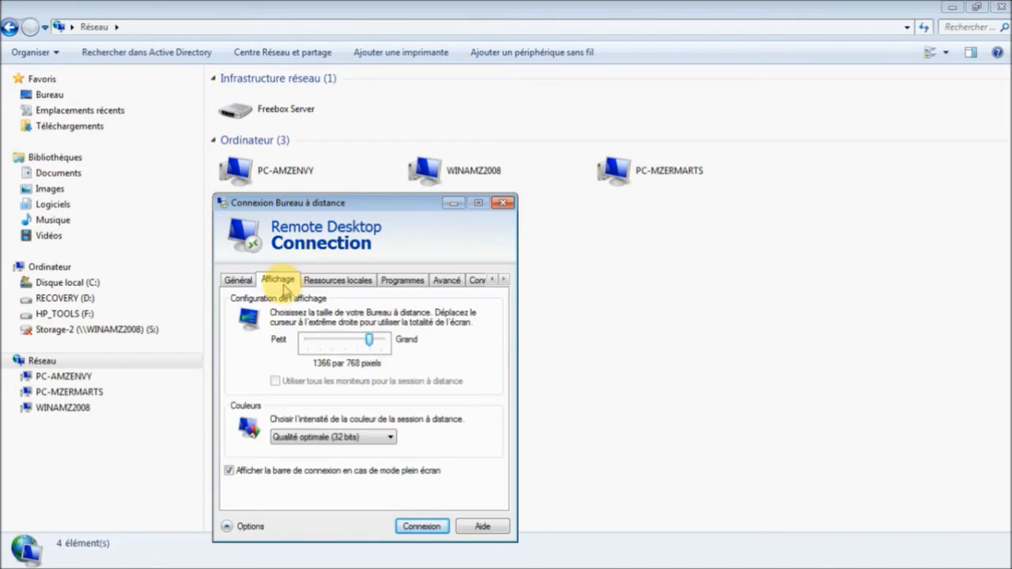
left_click_drag(369, 347, 381, 344)
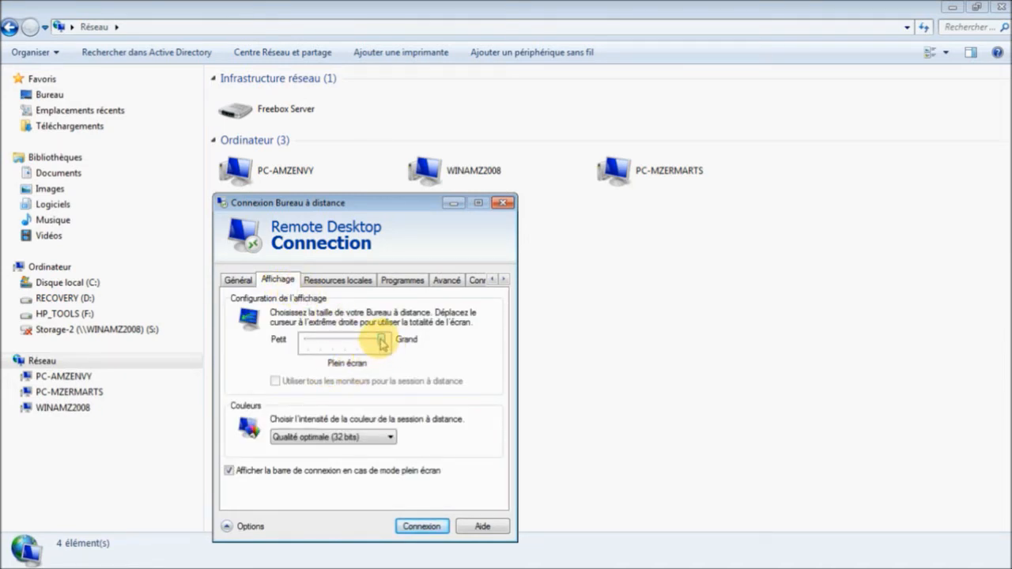
mouse_move(378, 343)
left_mouse_down()
mouse_move(350, 340)
mouse_move(383, 340)
left_mouse_up()
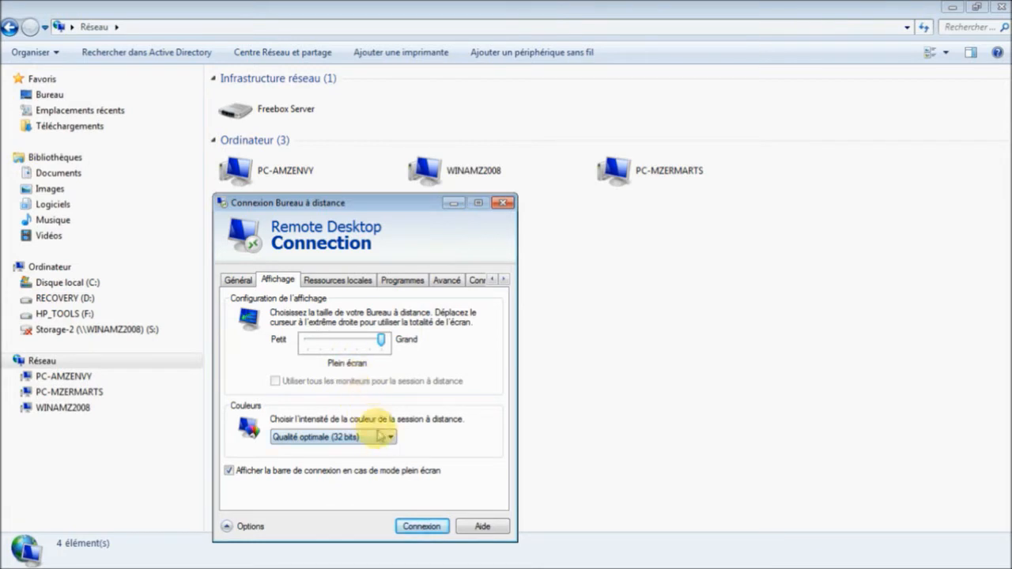
left_click(346, 282)
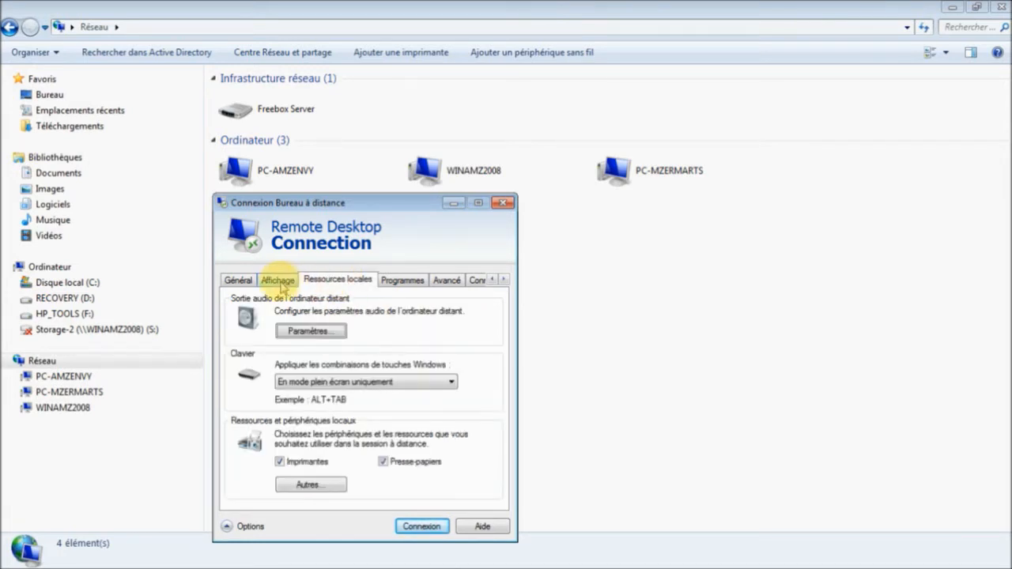
left_click(278, 282)
left_click(389, 438)
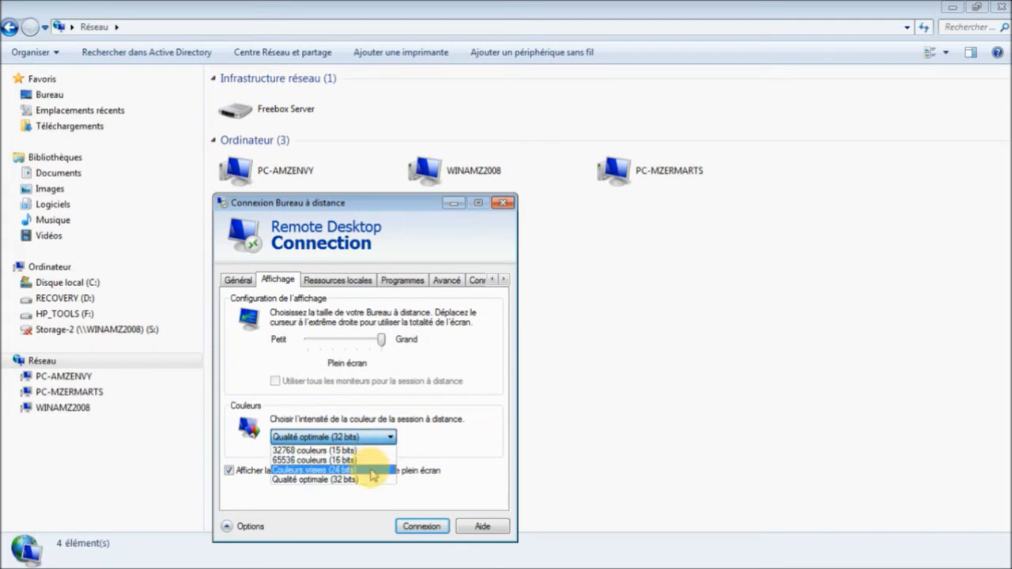
left_click(493, 480)
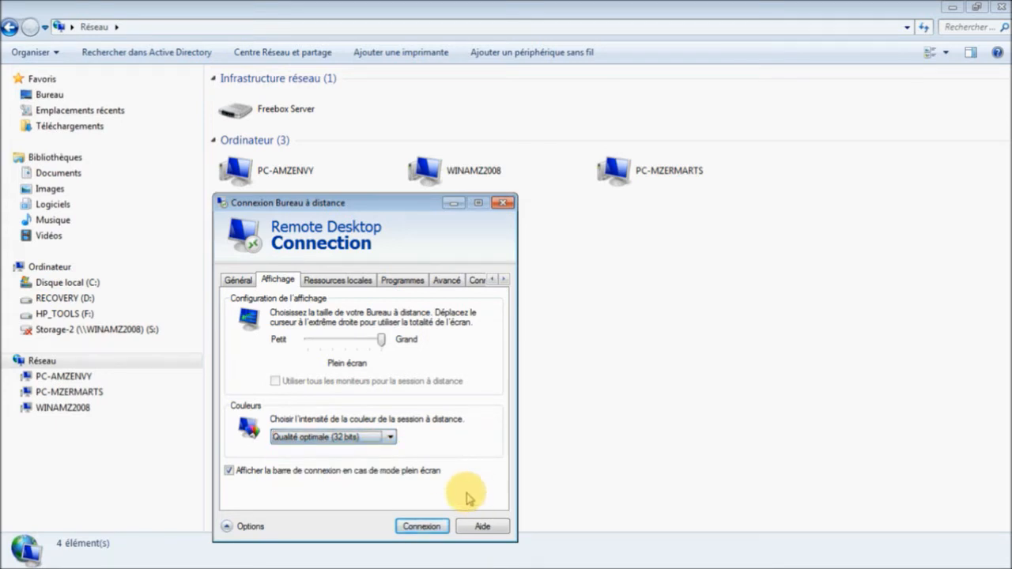
Step: Review the additional local devices and drives that can be shared with the remote session, and leave without saving
left_click(338, 279)
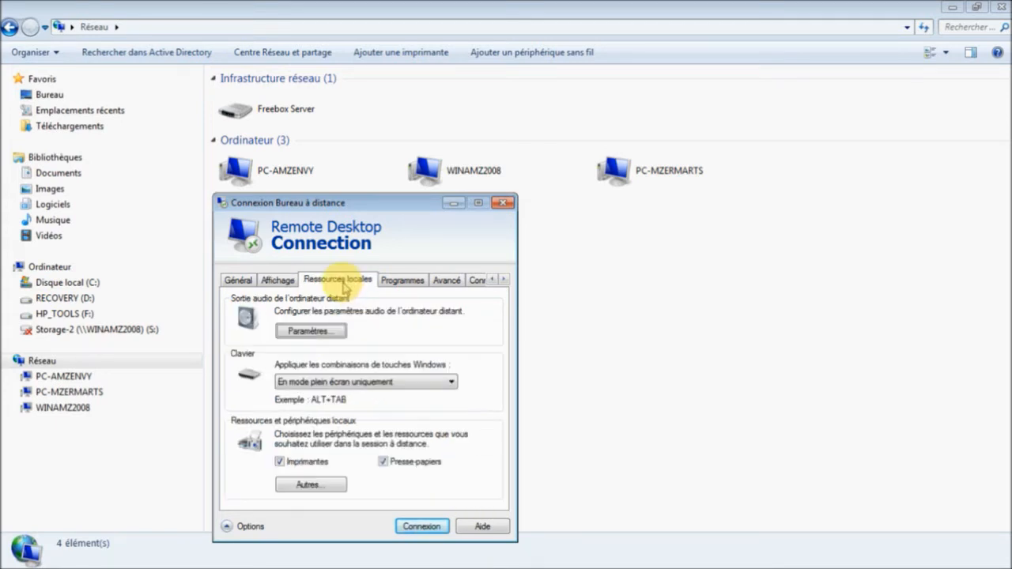
left_click(326, 485)
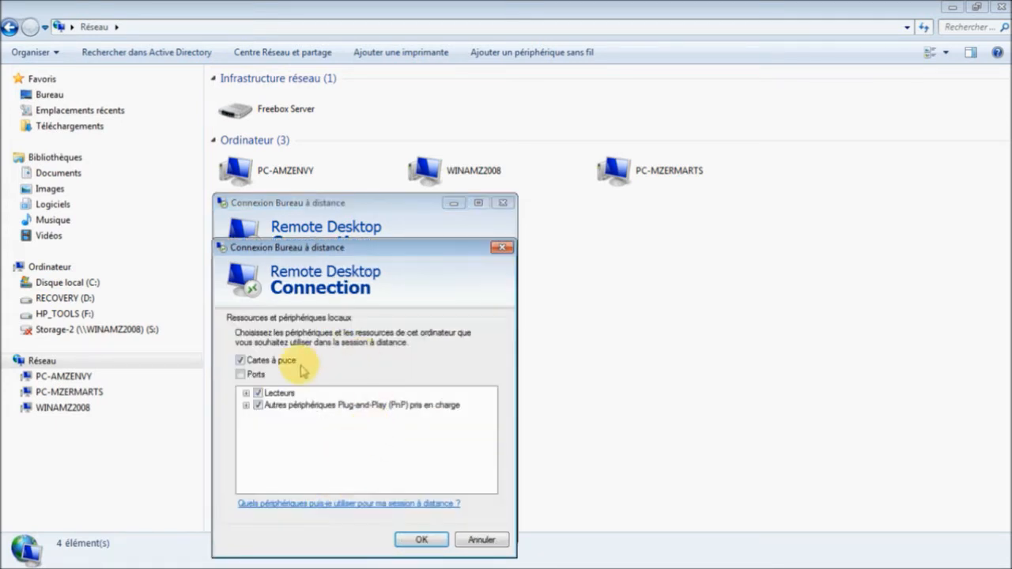
left_click(245, 394)
left_click(245, 393)
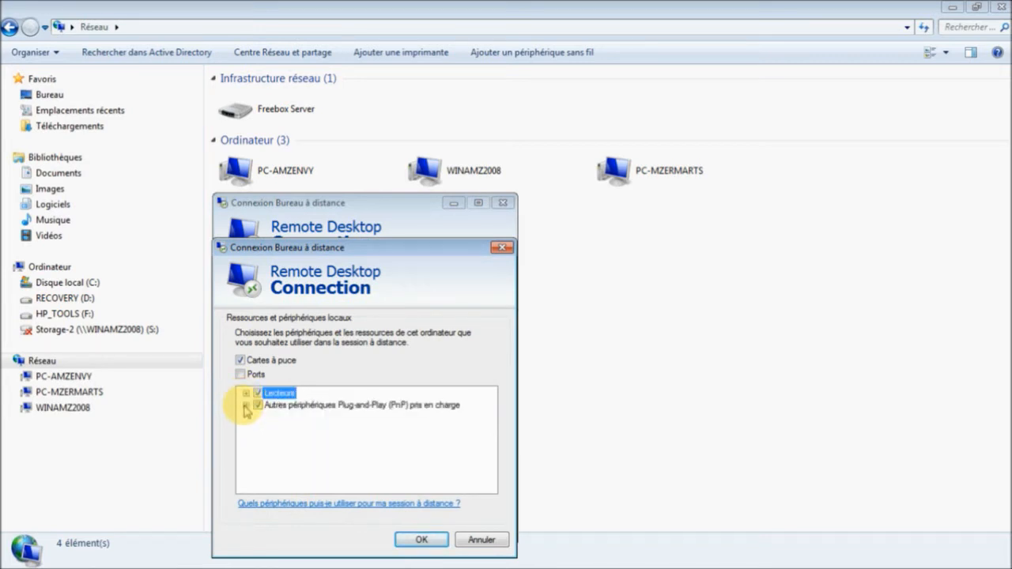
left_click(246, 405)
left_click(246, 405)
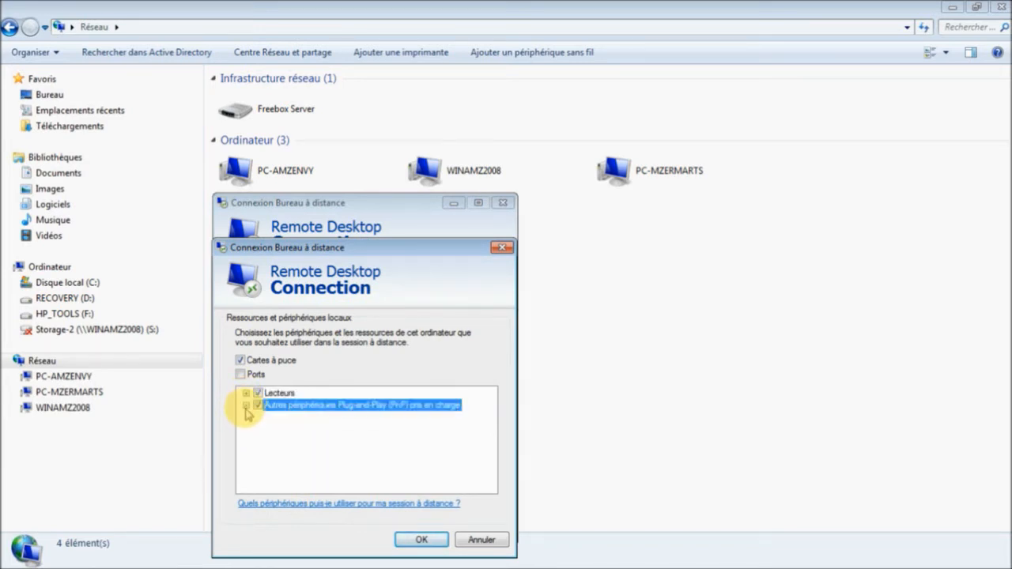
left_click(463, 538)
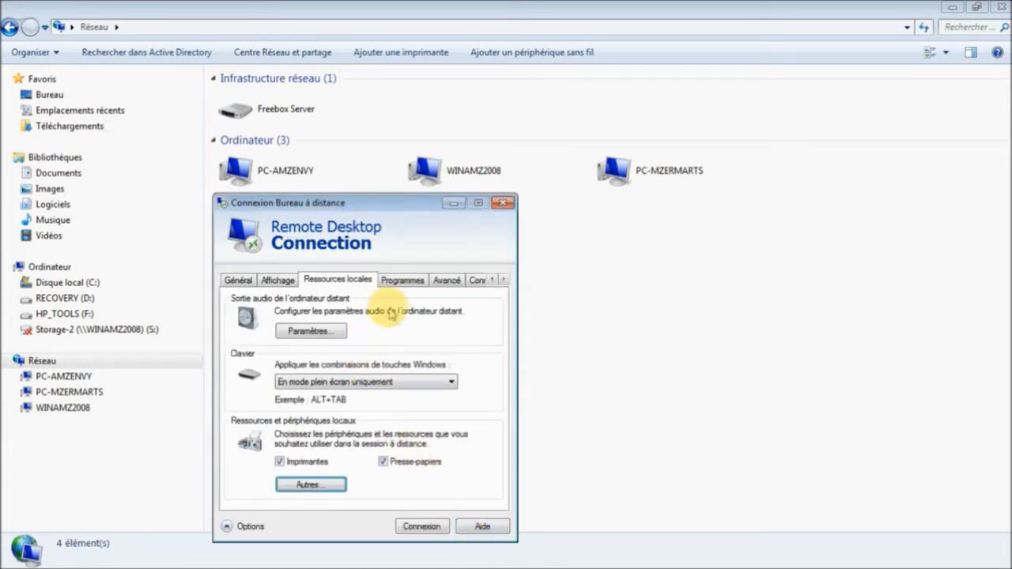
Step: Review the remote audio playback and recording options, trying Enregistrer à partir de cet ordinateur, and cancel the audio settings
left_click(312, 331)
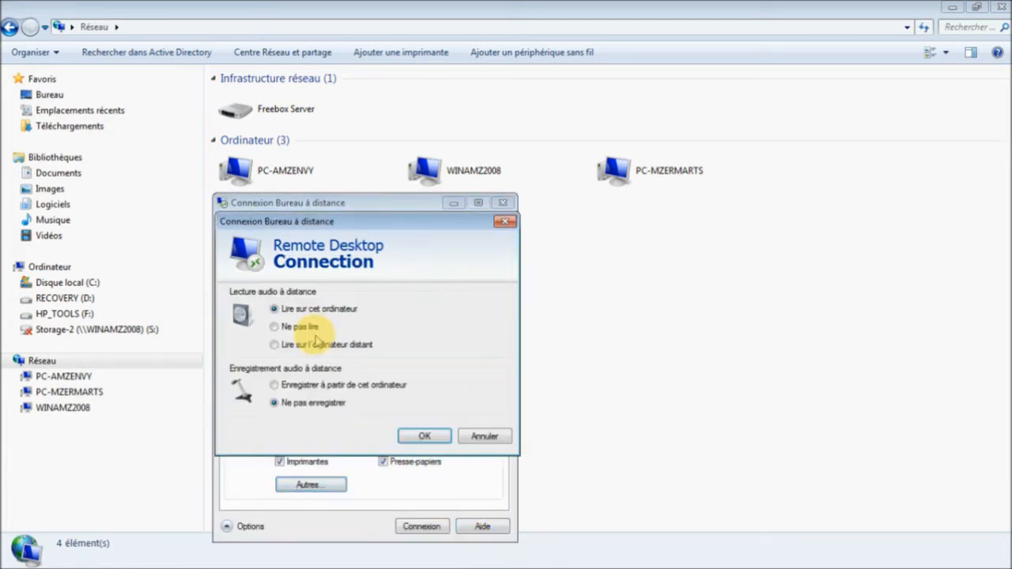
left_click(283, 387)
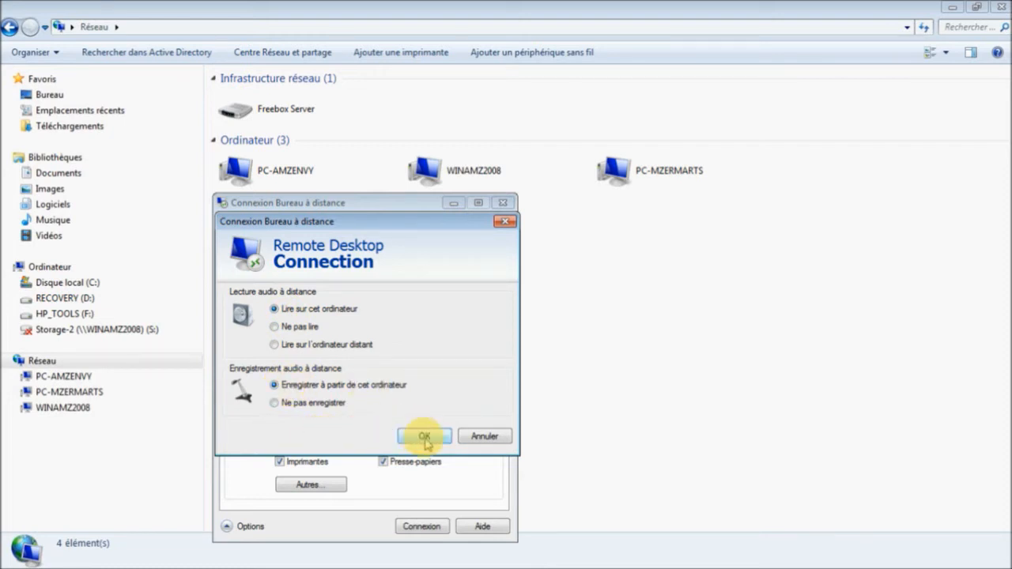
left_click(274, 404)
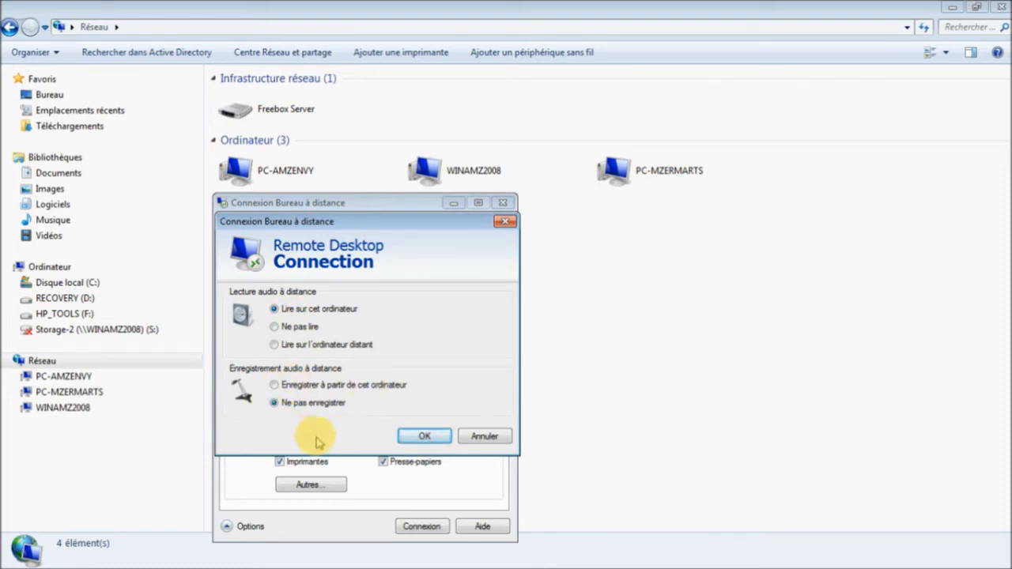
left_click(472, 440)
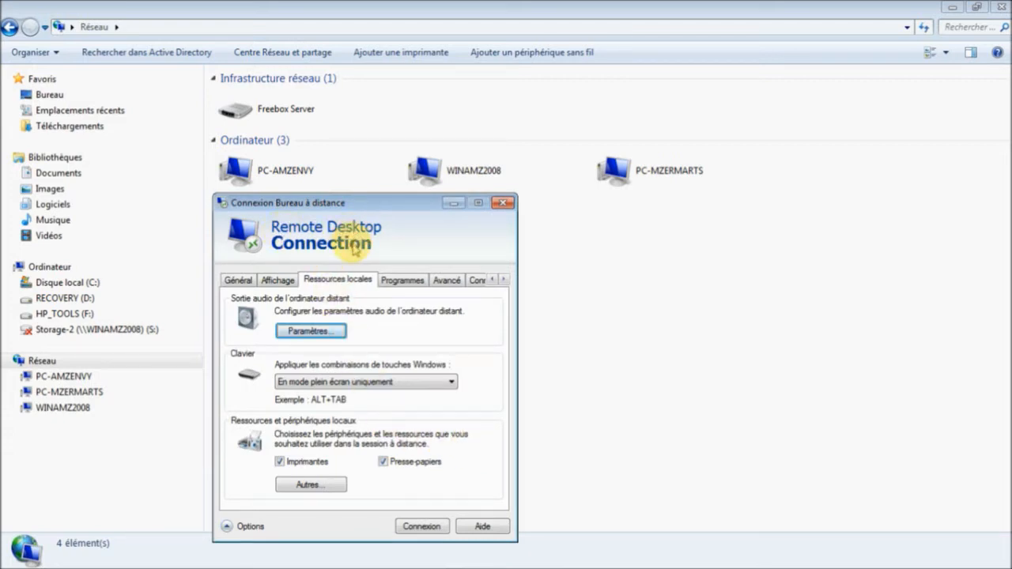
Step: Examine the settings for starting a program on connection, toggling the option on and off again
left_click_drag(387, 207, 382, 199)
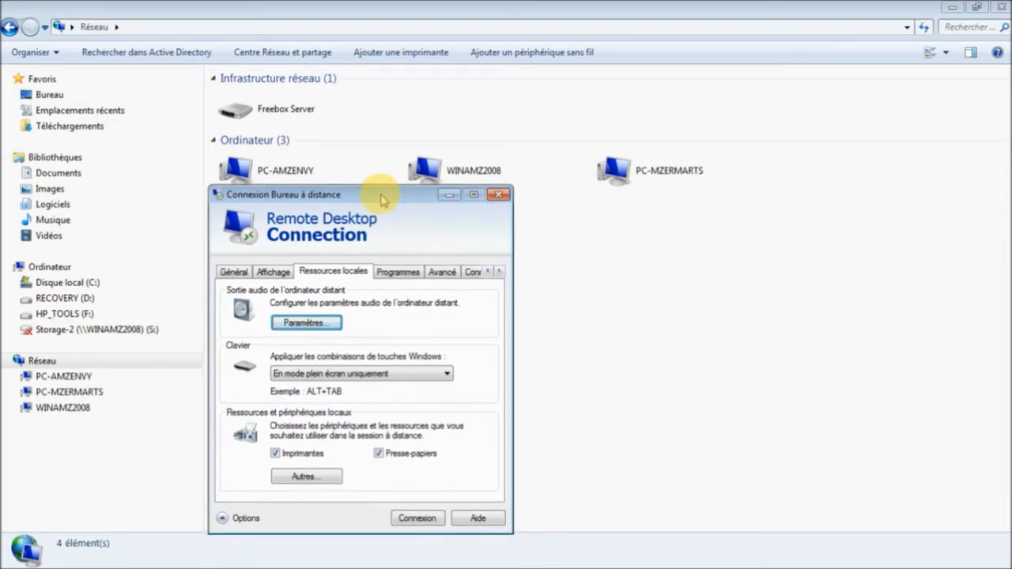
left_click_drag(381, 198, 382, 197)
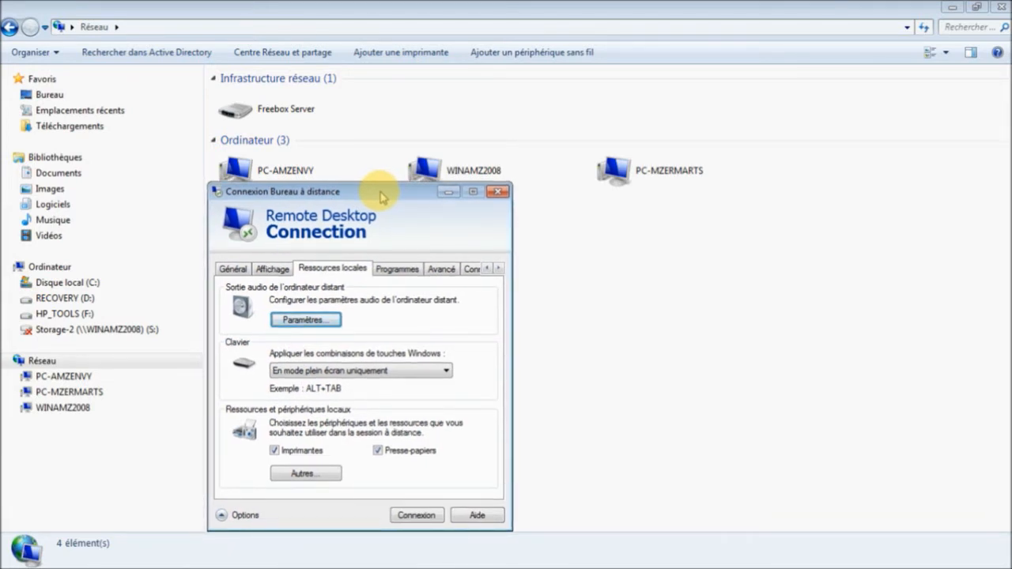
left_click_drag(381, 196, 380, 195)
left_click(390, 270)
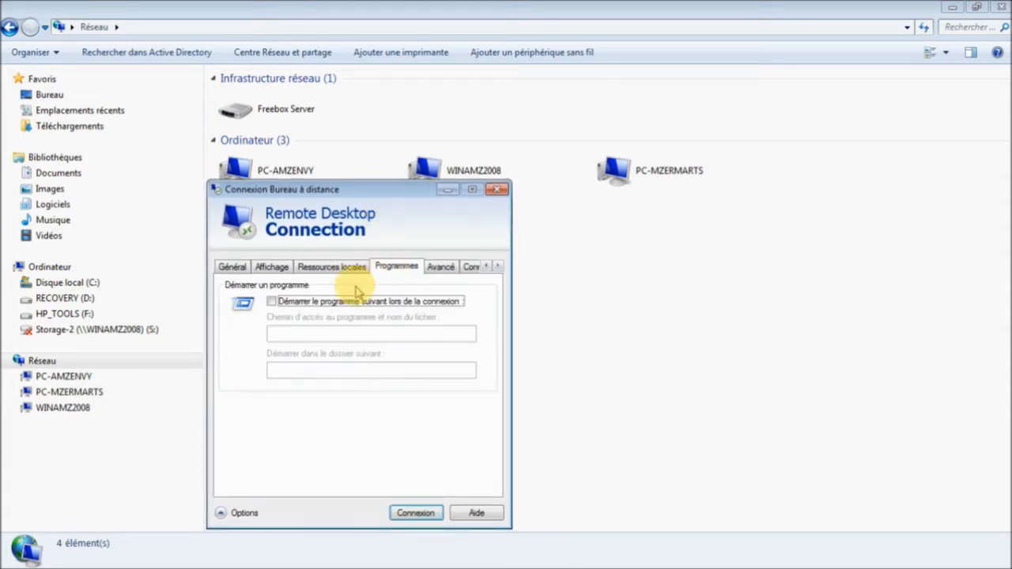
left_click(271, 302)
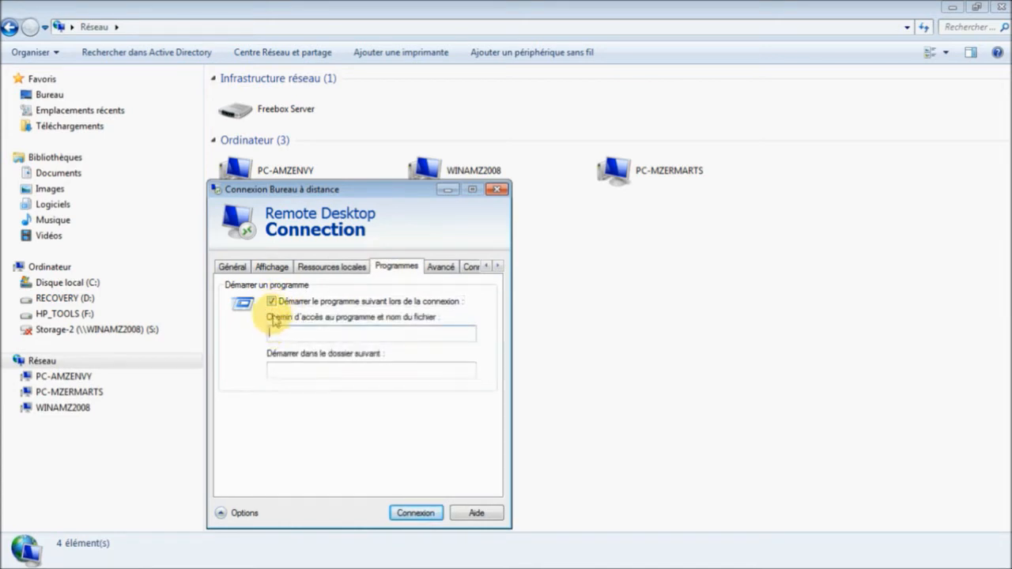
left_click(271, 301)
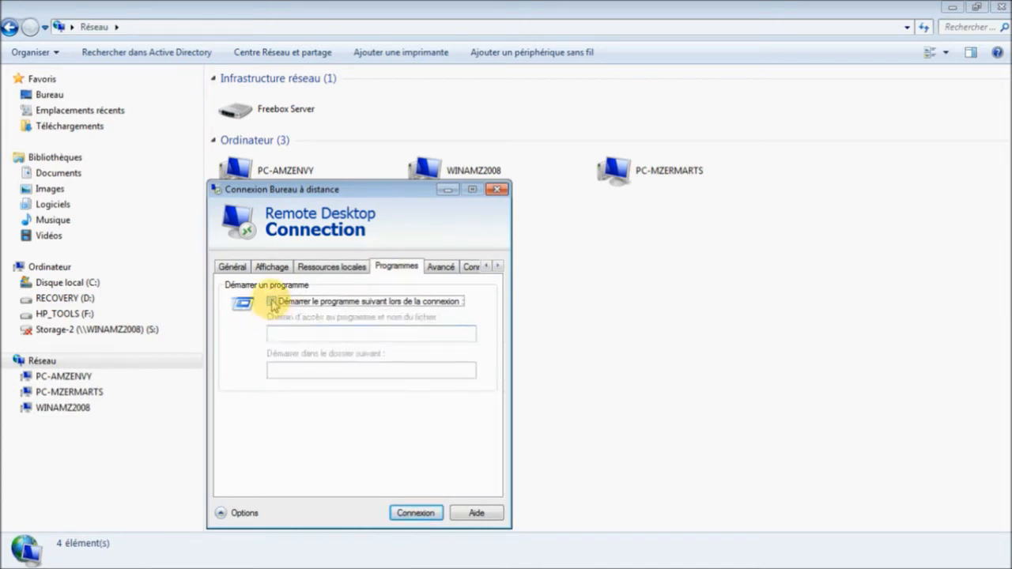
Step: Set the connection speed used for performance optimisation to LAN (10 Mbits/s ou plus)
left_click(440, 267)
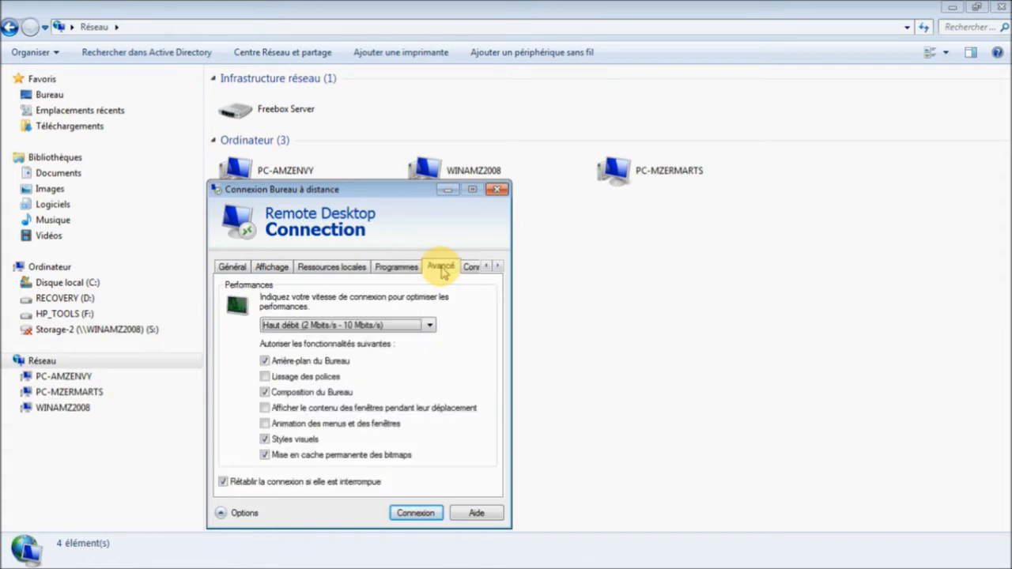
left_click(430, 325)
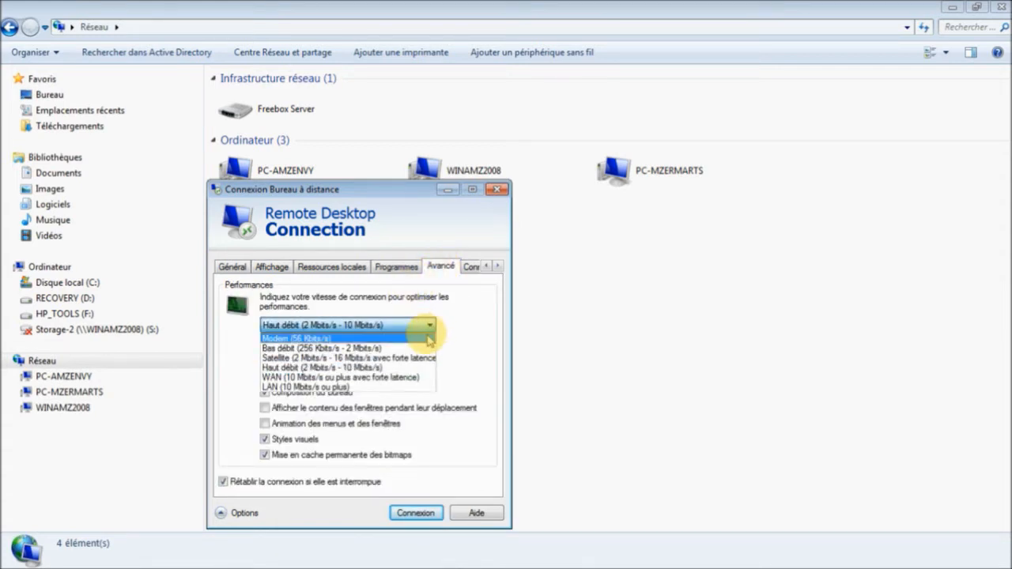
left_click(396, 386)
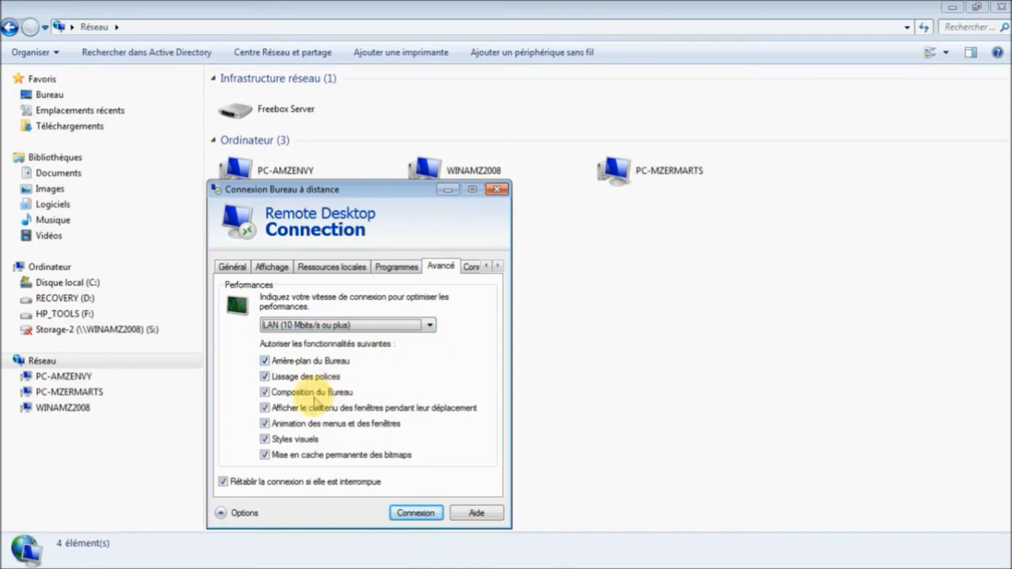
Step: Compare the Bas débit (256 Kbits/s - 2 Mbits/s) profile with LAN (10 Mbits/s ou plus), keeping LAN, and review the server authentication settings
left_click(425, 325)
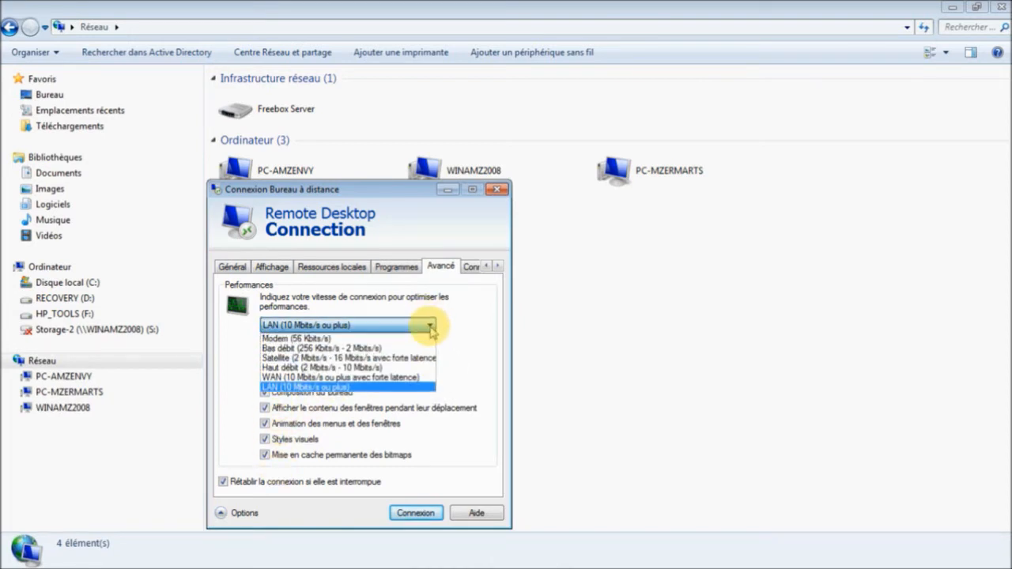
left_click(315, 349)
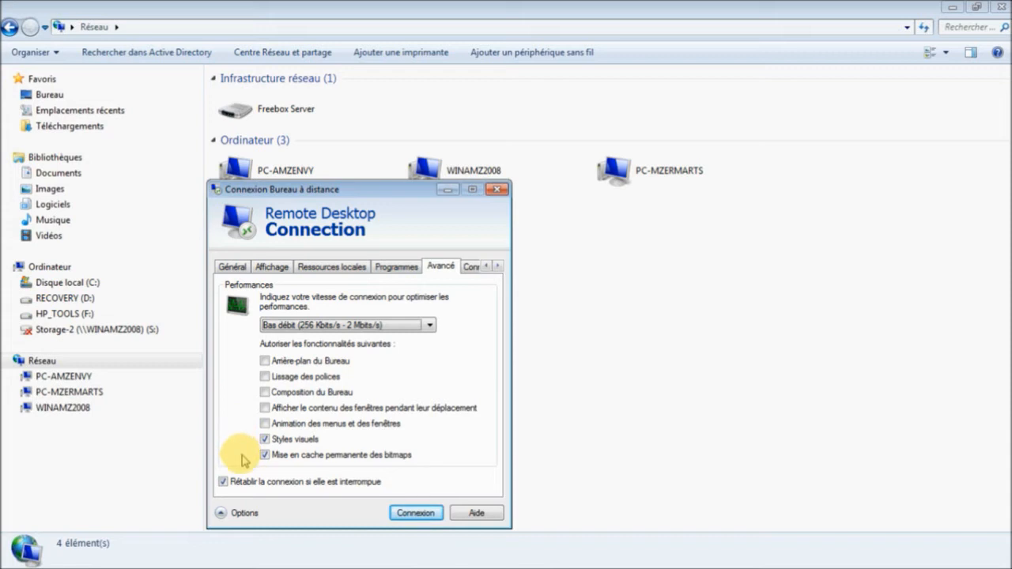
left_click(419, 325)
left_click(338, 388)
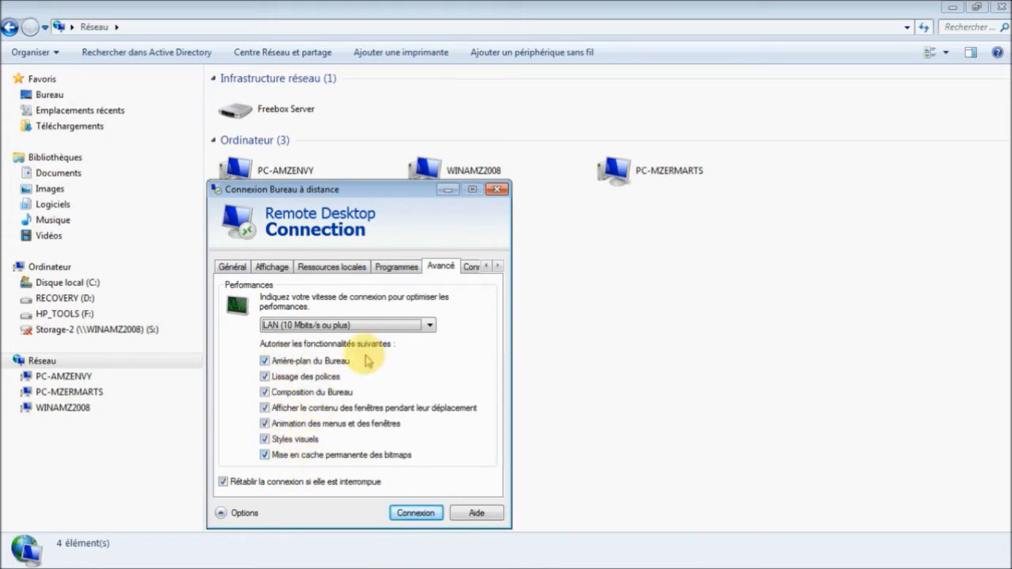
left_click(470, 266)
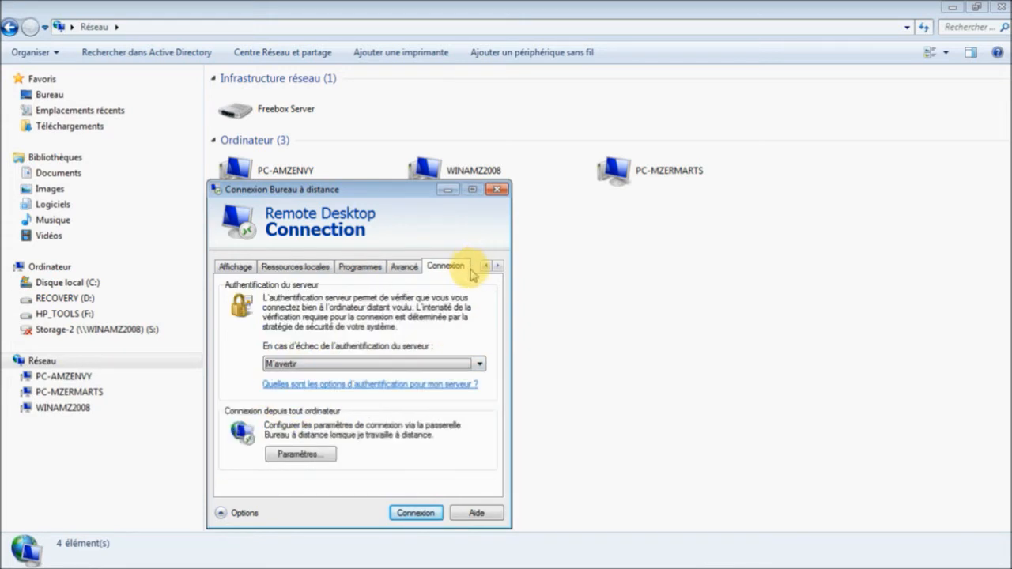
left_click(403, 268)
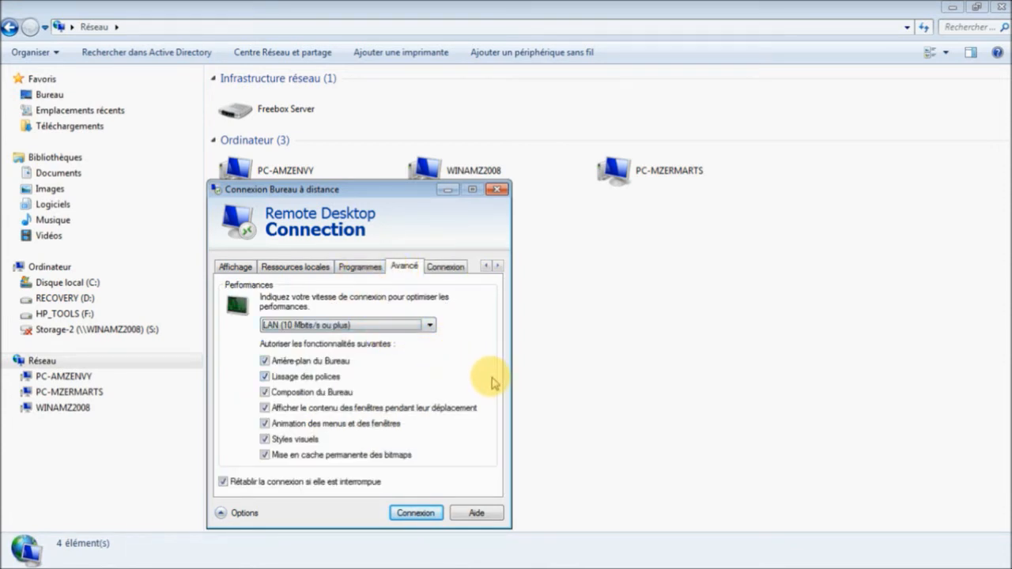
Step: Connect to PC-MZERMARTS, trusting the remote connection, entering the account password and accepting the unverified certificate
left_click(415, 512)
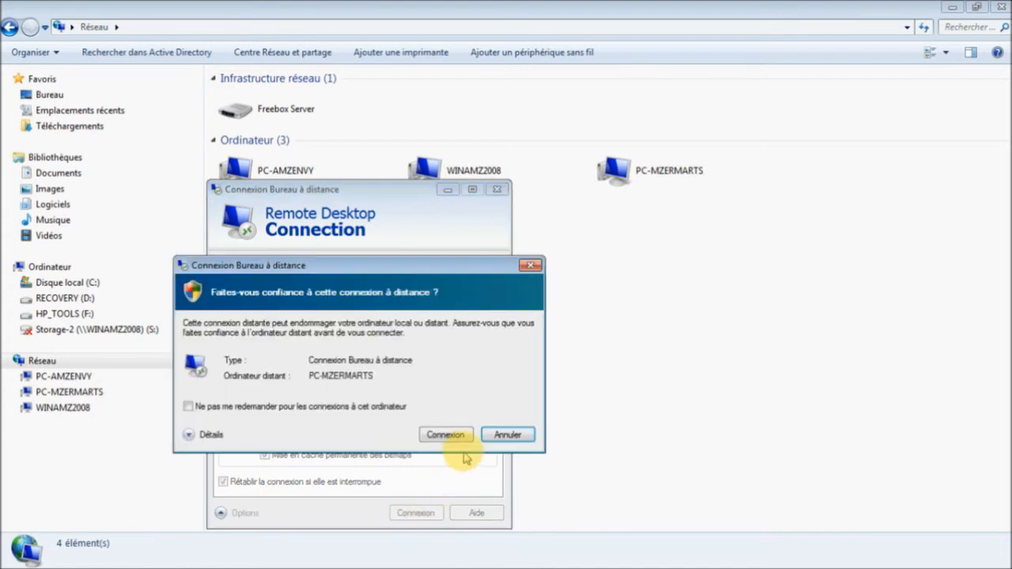
left_click(447, 434)
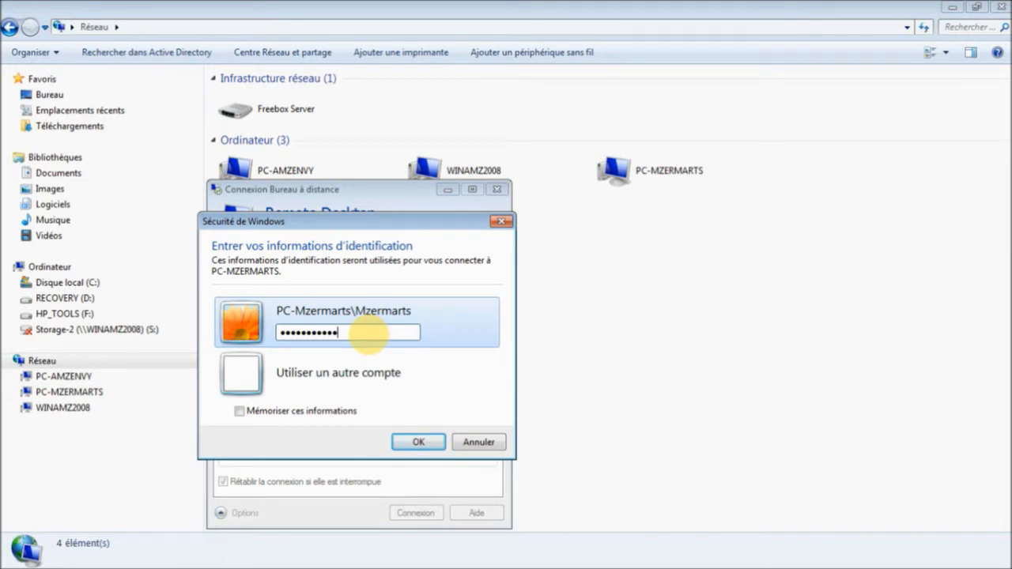
key("Return")
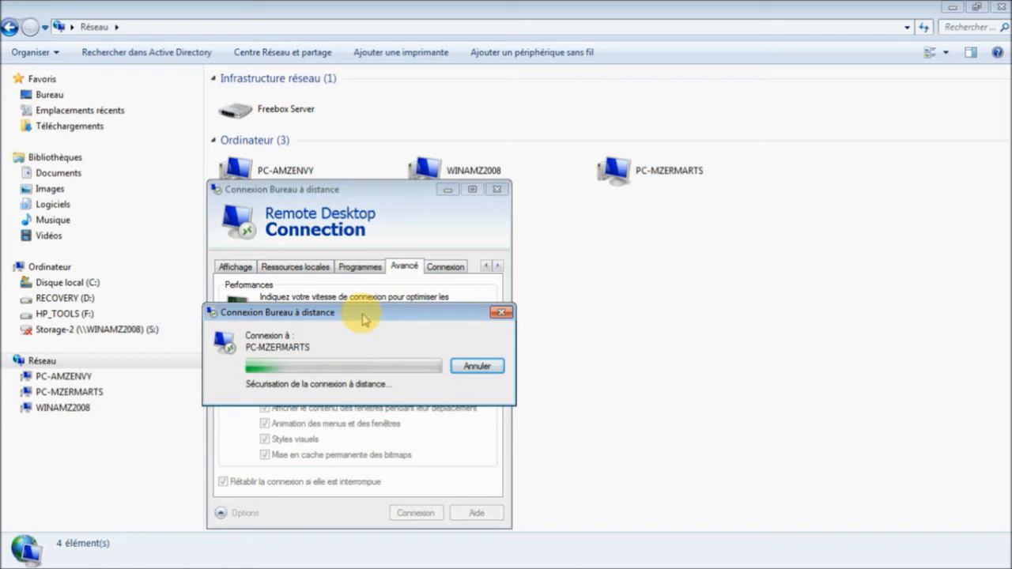
left_click_drag(364, 315, 368, 313)
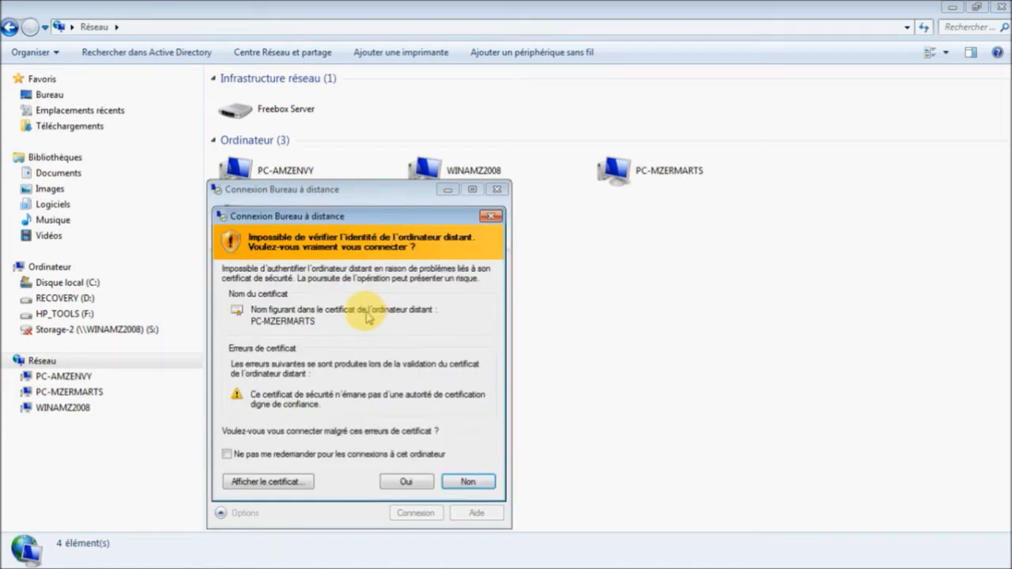
left_click(402, 479)
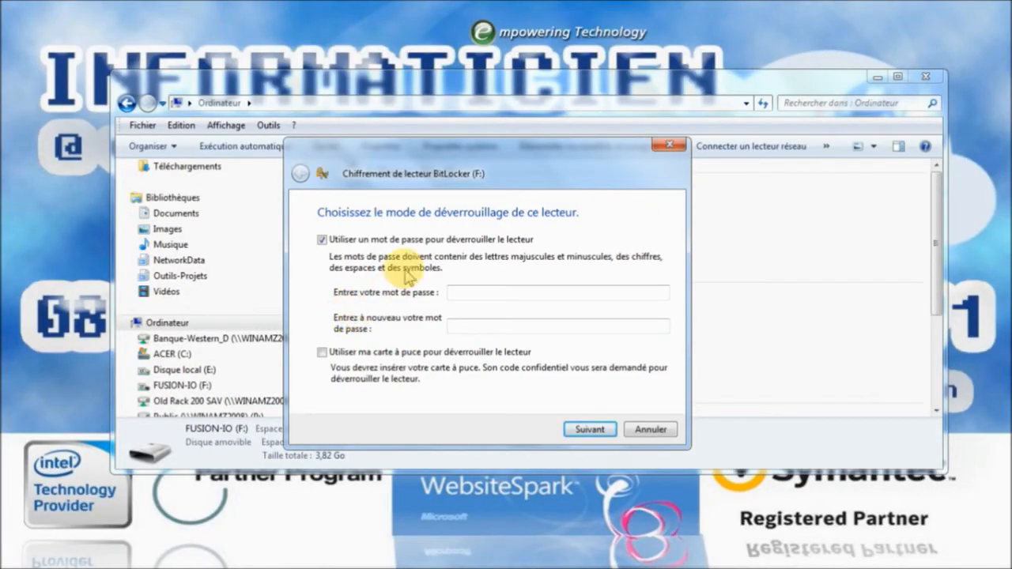
Step: Try to continue the BitLocker setup of drive F: with a short unlock password entered in both password fields
left_click_drag(471, 177, 465, 179)
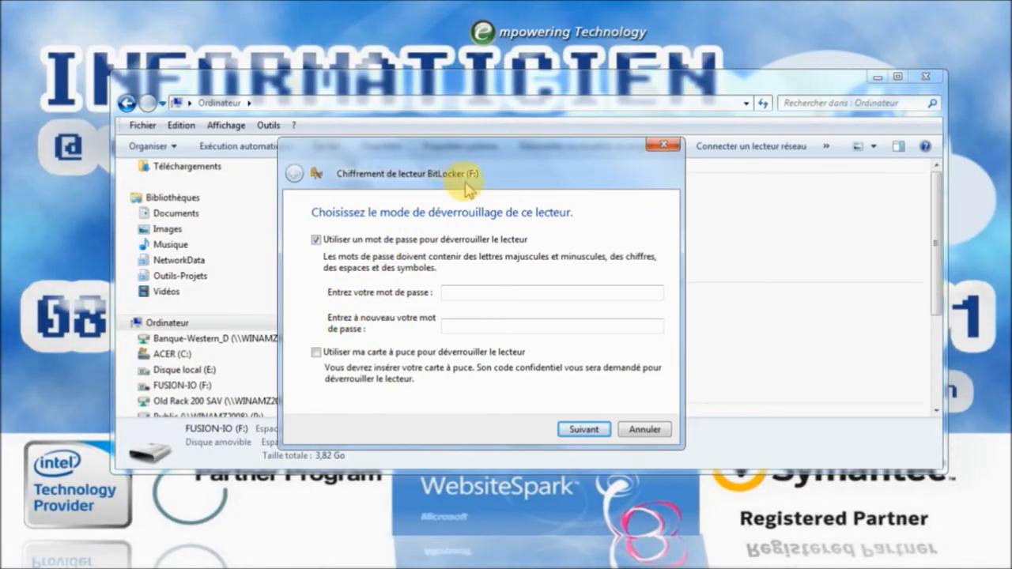
left_click(471, 292)
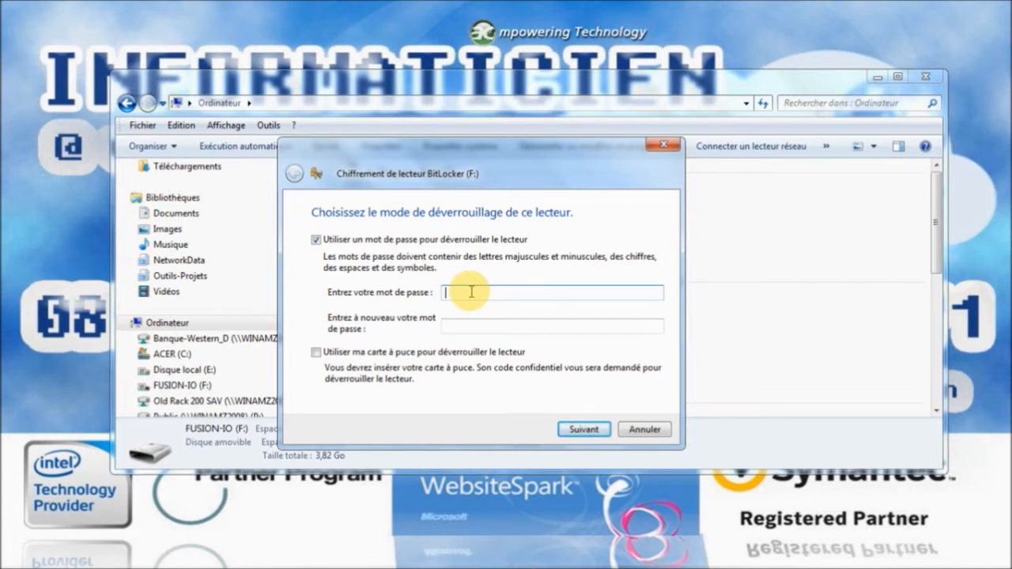
type("****")
key("Tab")
type("****")
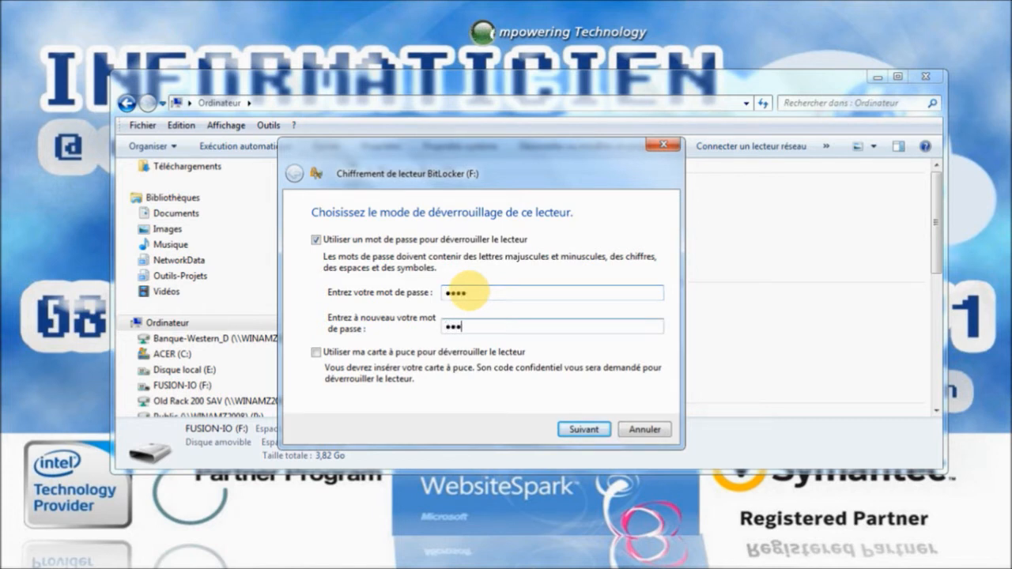
key("Tab")
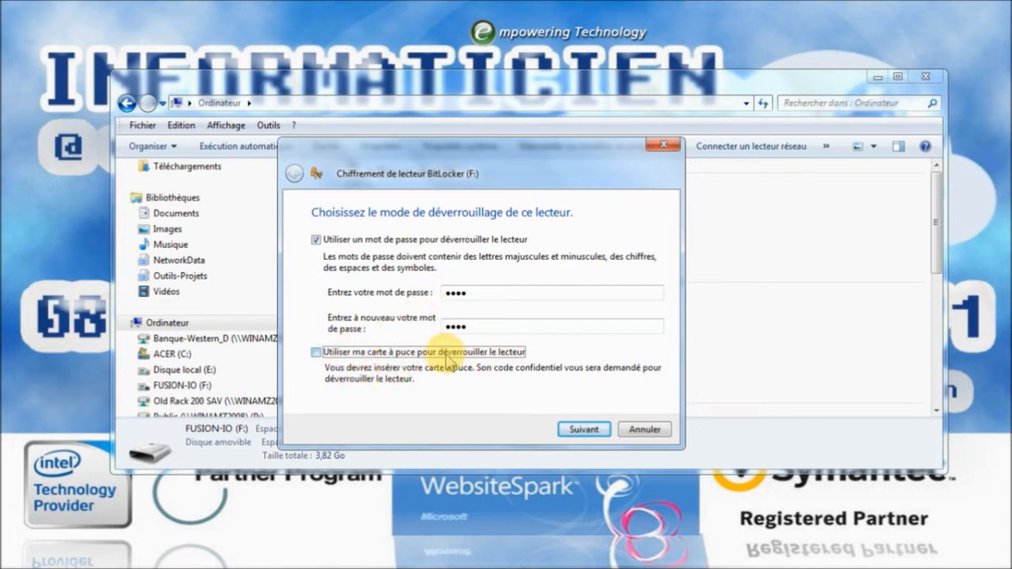
left_click_drag(413, 165, 479, 188)
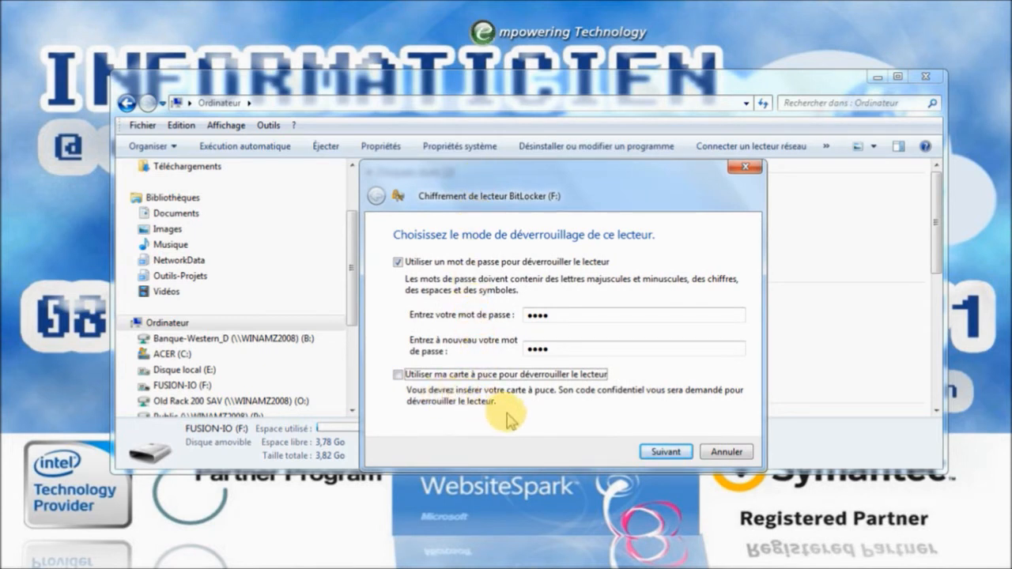
double_click(559, 314)
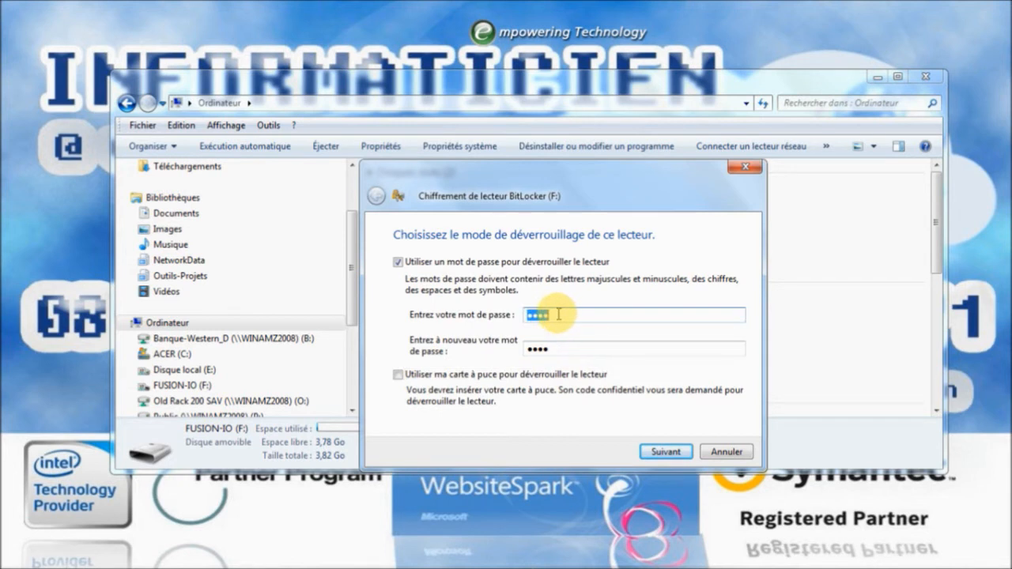
left_click(664, 453)
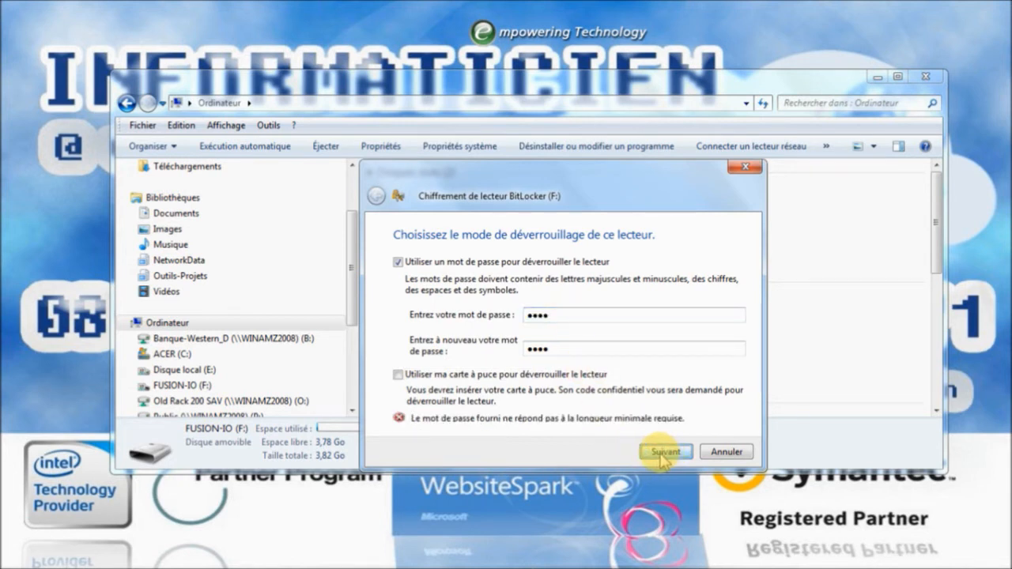
Step: Clear both BitLocker password fields and enter a longer unlock password in the confirmation field
double_click(562, 314)
key("BackSpace")
double_click(563, 346)
key("BackSpace")
type("aaaaaaaaa")
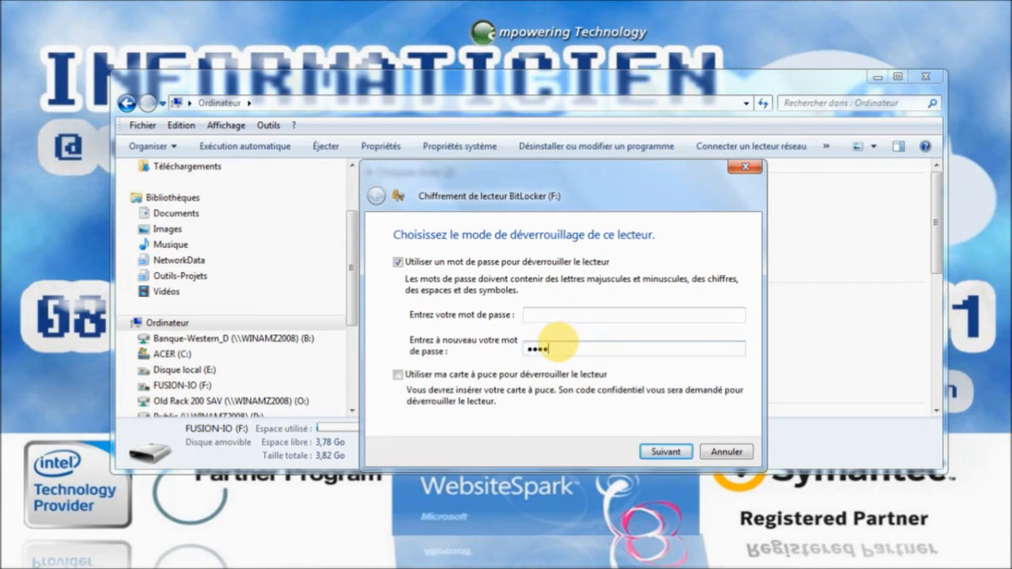
type("aaa")
Step: Enter the matching longer password in the main BitLocker password field, correcting the entry, and continue to the recovery key options
key("Tab")
key("shift+Tab")
key("shift+Tab")
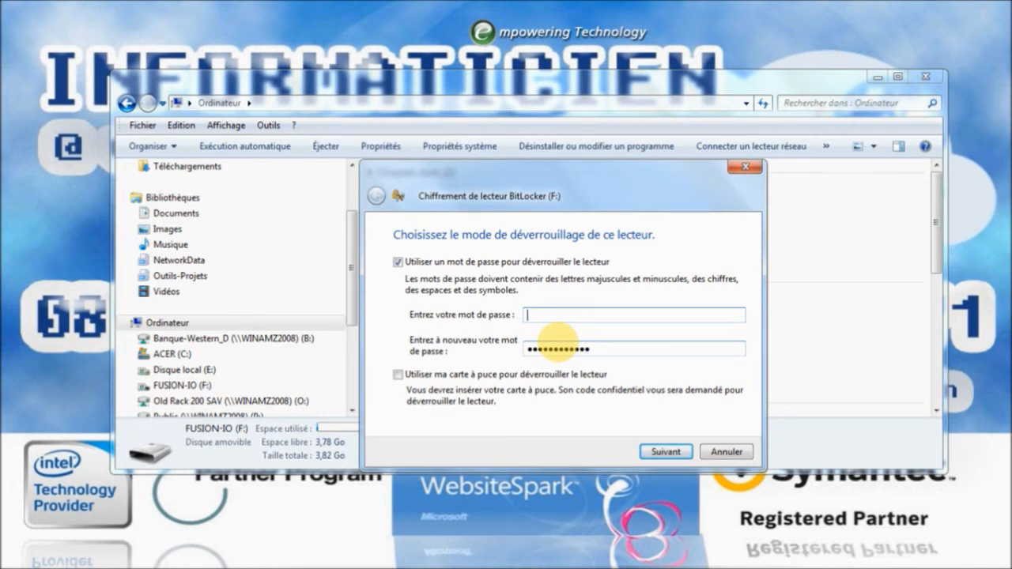
type("••••••")
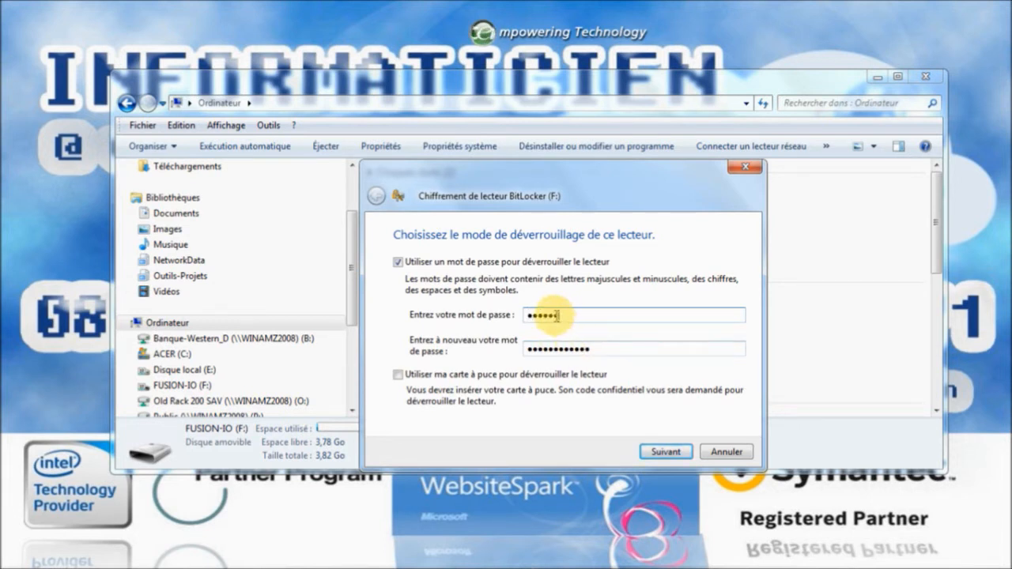
left_click_drag(571, 315, 543, 314)
type("•••")
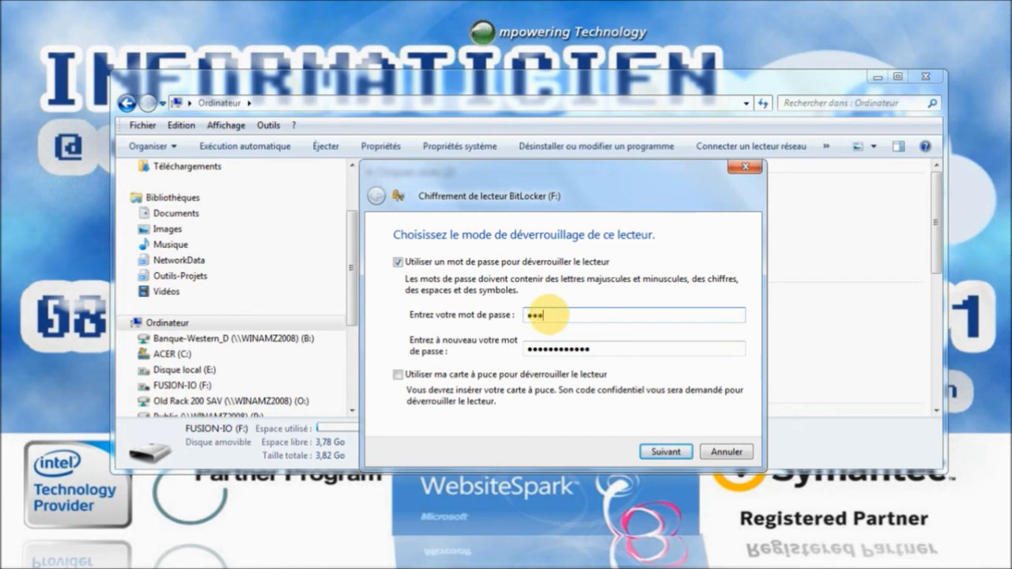
type("••••")
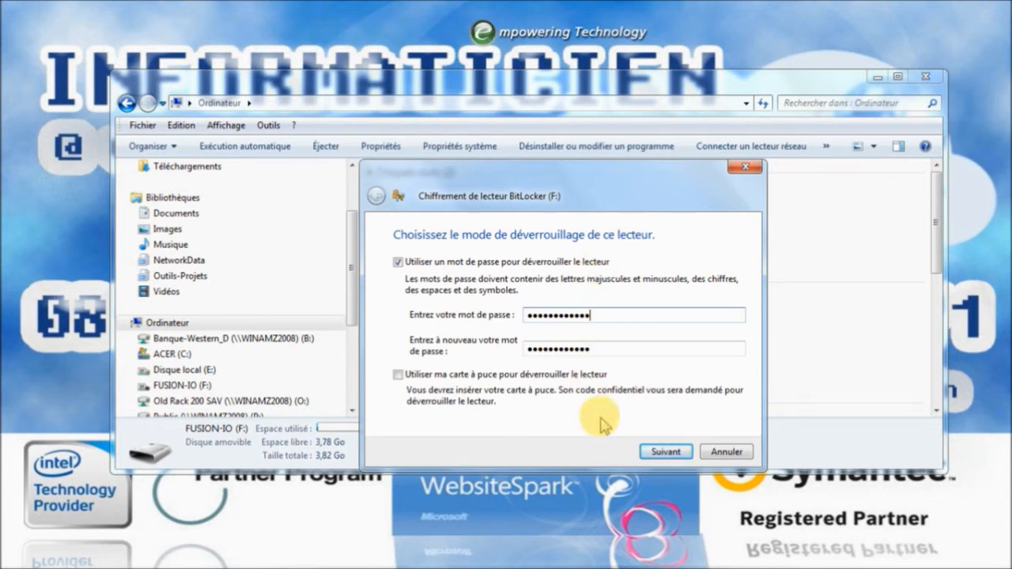
left_click(665, 453)
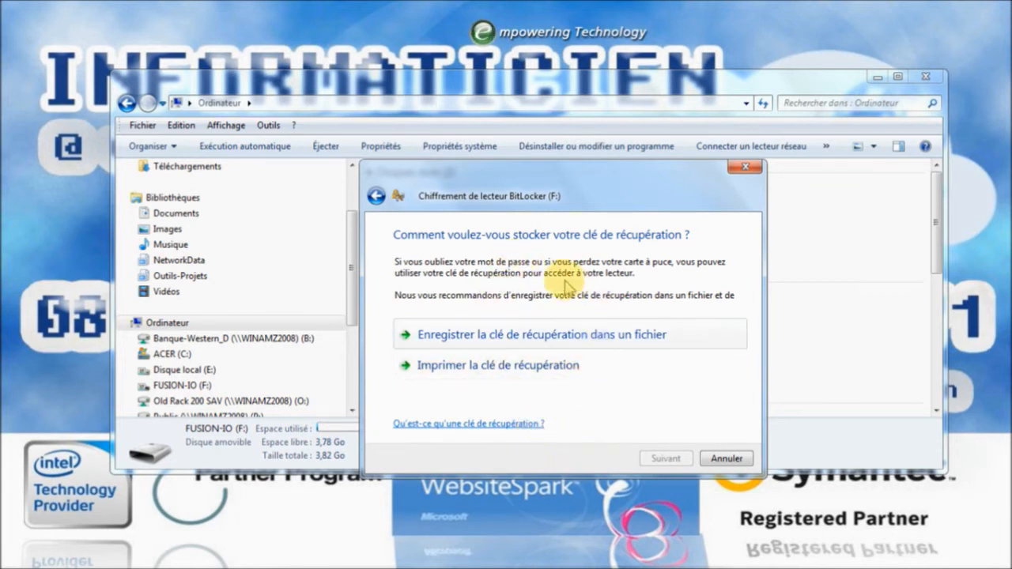
Step: Print the BitLocker recovery key with the Microsoft XPS printer and save it as an XPS document in the Documents library
left_click(536, 370)
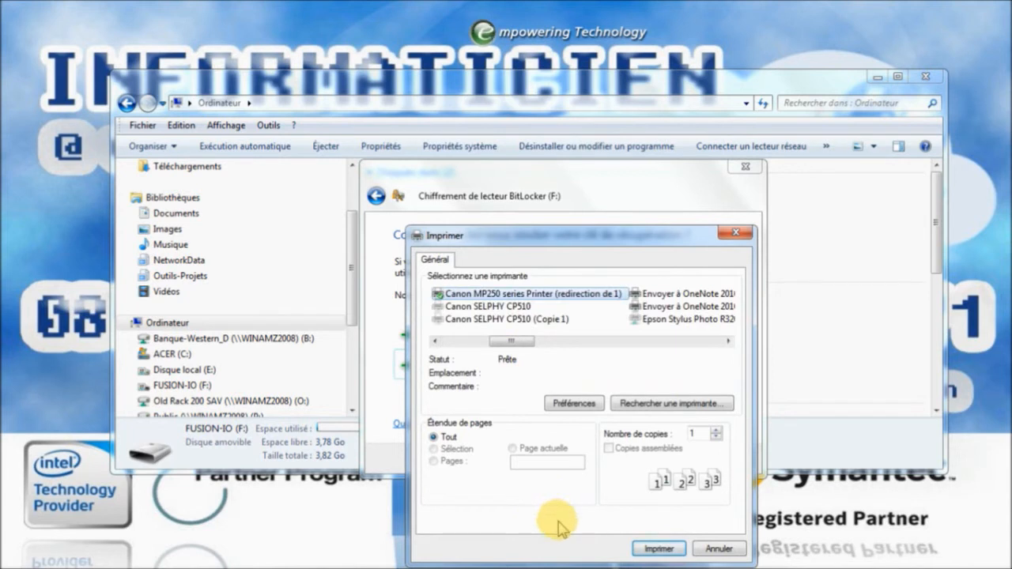
left_click(599, 341)
left_click(599, 341)
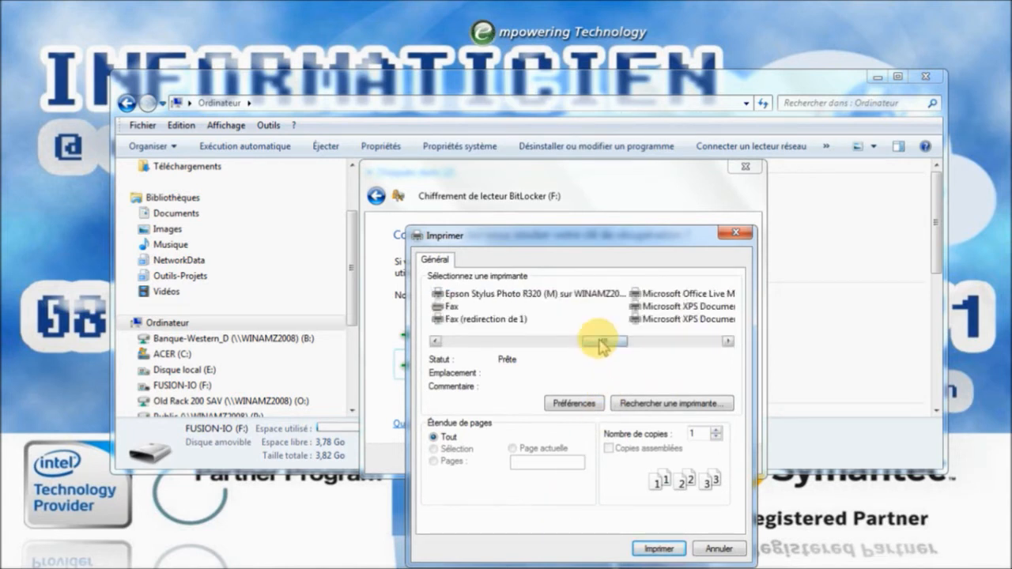
left_click(624, 340)
left_click(537, 307)
left_click(658, 548)
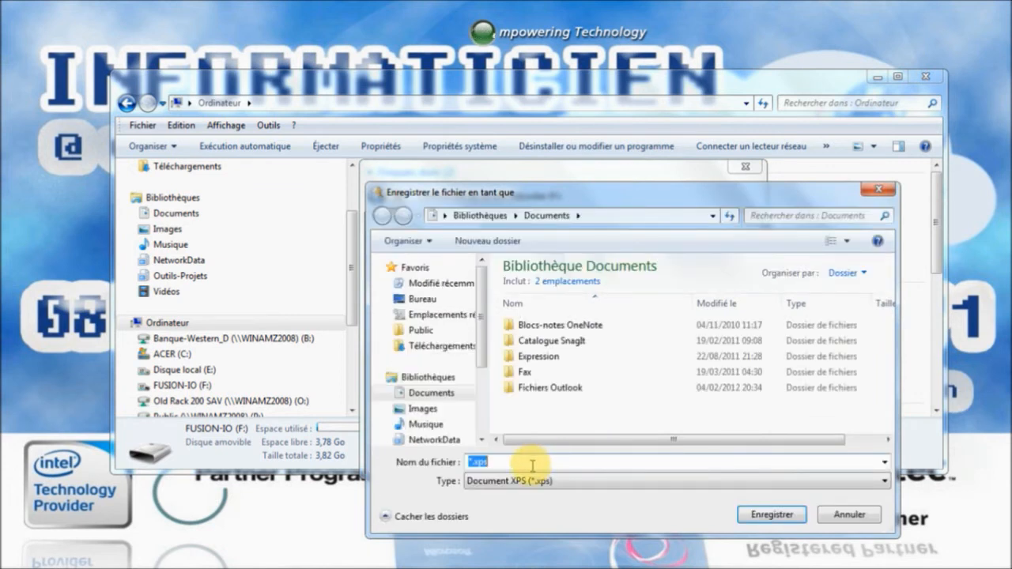
key("Home")
key("Delete")
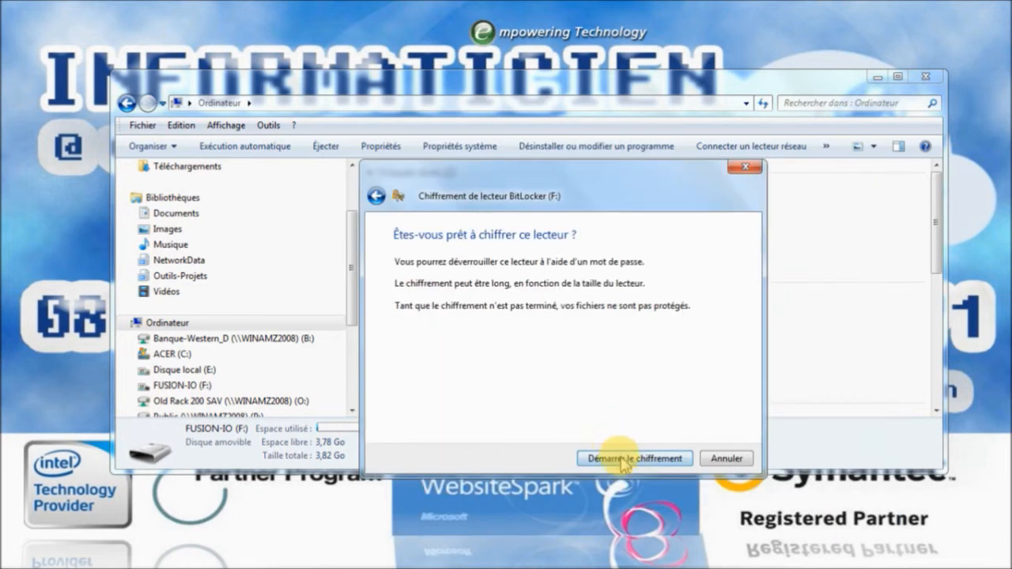
Step: Start encrypting the FUSION-IO (F:) drive, and clear the remote desktop by moving the progress window aside and minimising the Ordinateur window
left_click(669, 455)
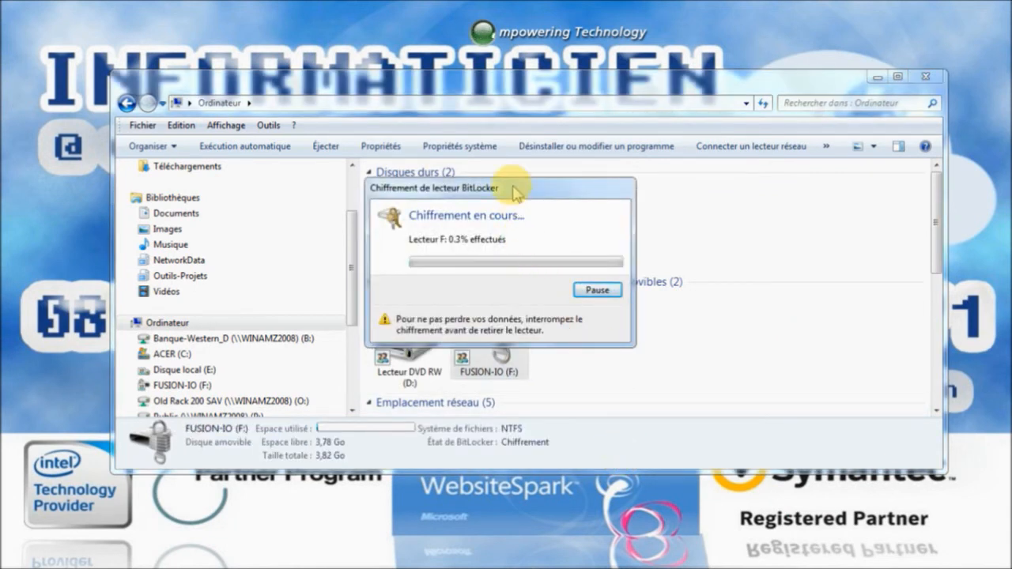
left_click_drag(519, 198, 811, 232)
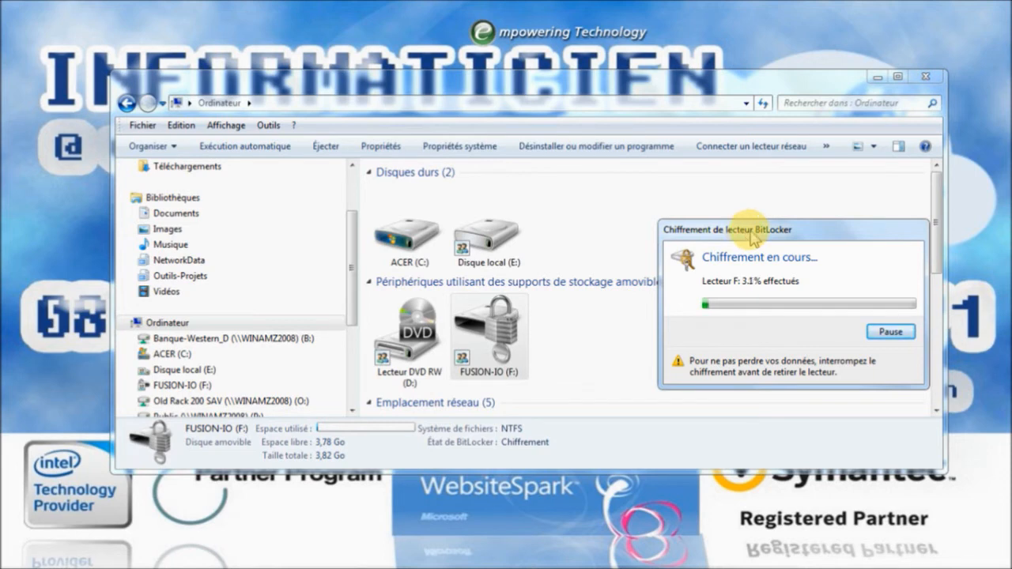
left_click(933, 190)
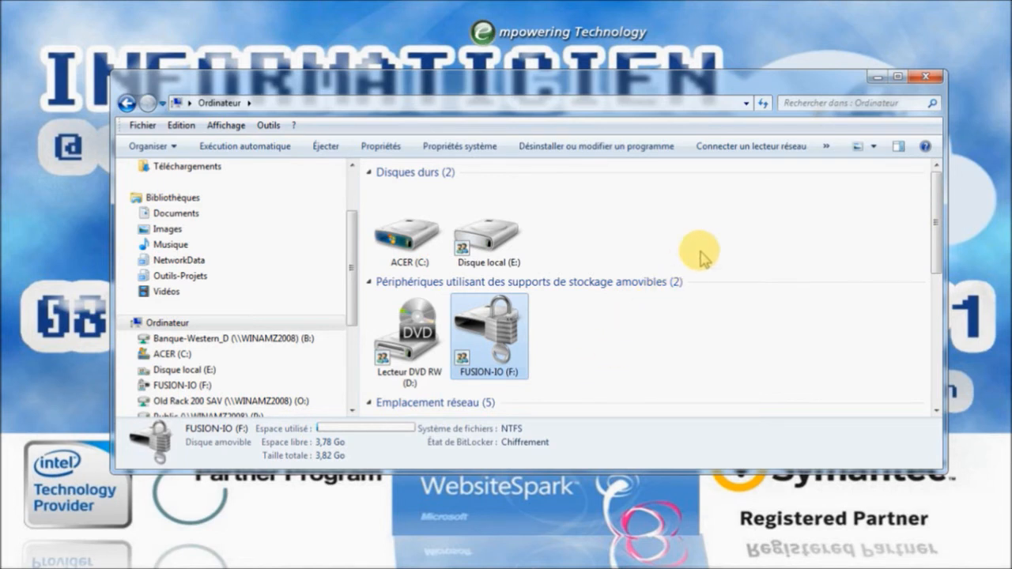
left_click(872, 77)
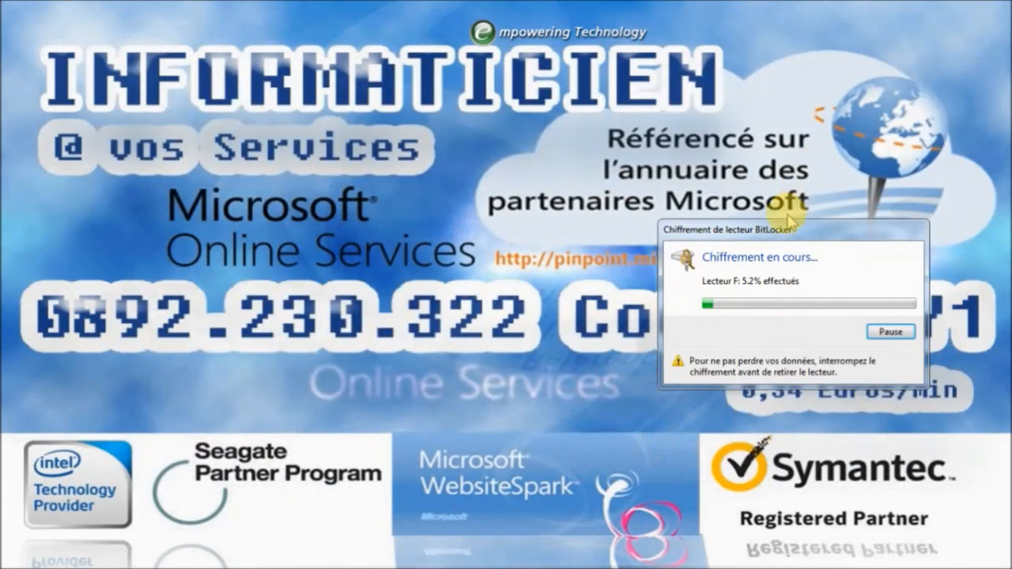
Step: Reduce the full-screen PC-MZERMARTS session to a smaller window and show the lower part of the remote desktop
left_click(690, 12)
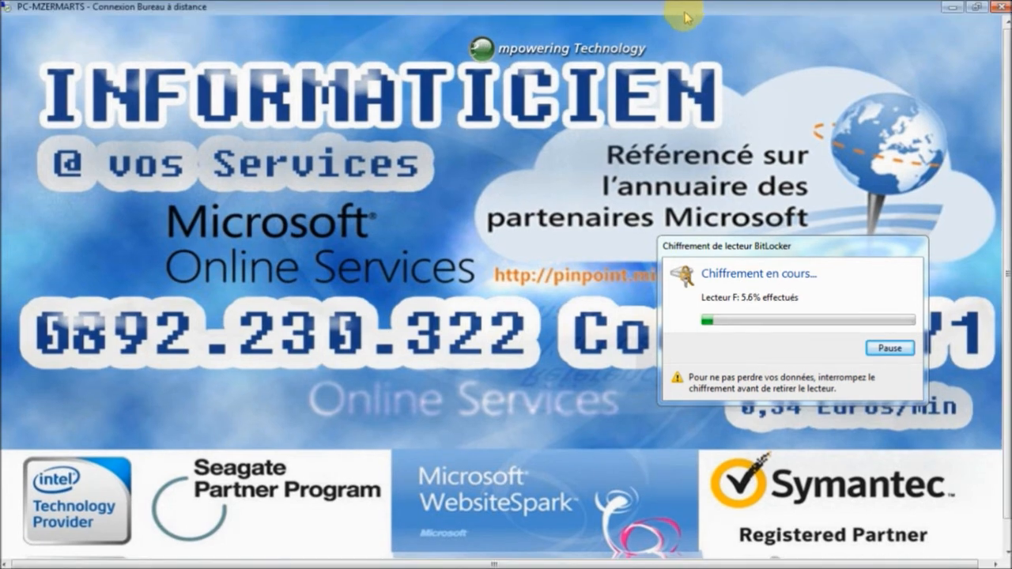
left_click(974, 9)
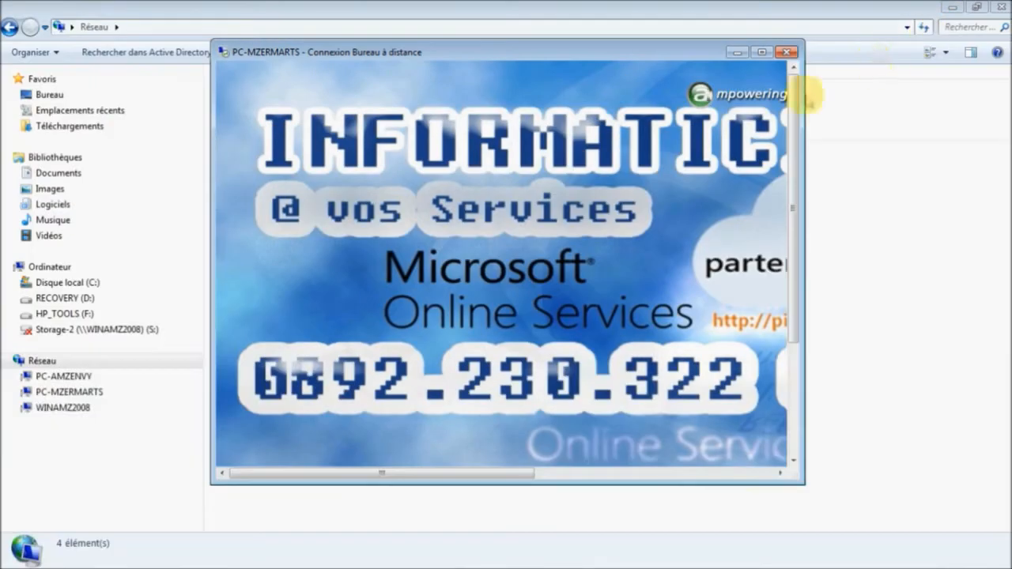
left_click_drag(659, 50, 648, 106)
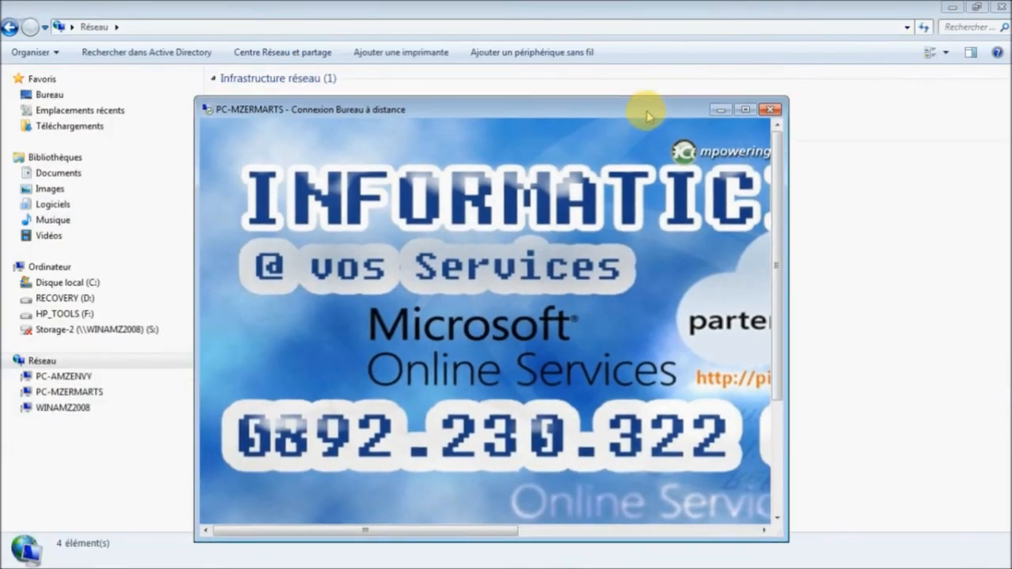
left_click(775, 476)
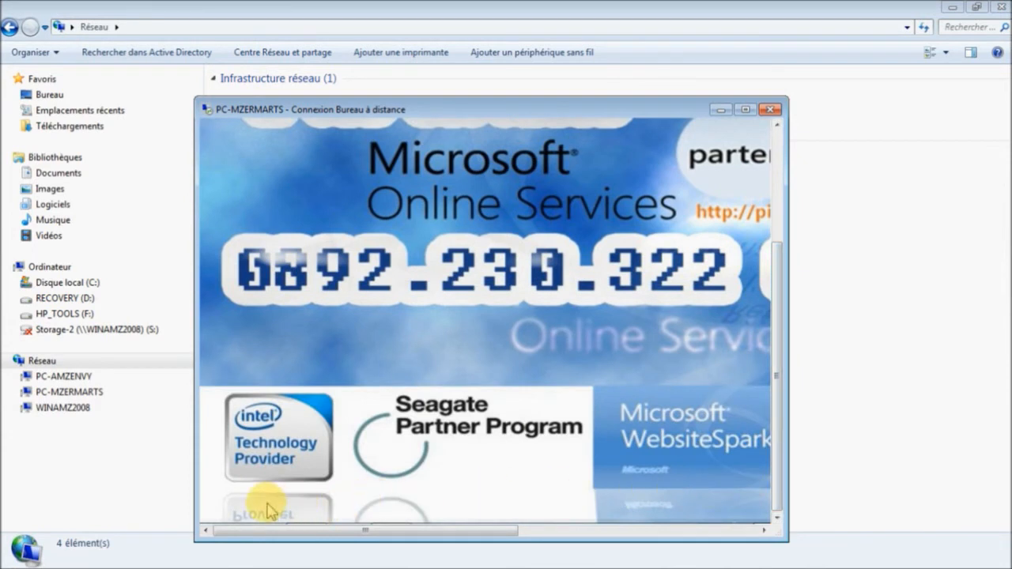
Step: Close the PC-MZERMARTS Remote Desktop window and confirm disconnecting the session
mouse_move(226, 511)
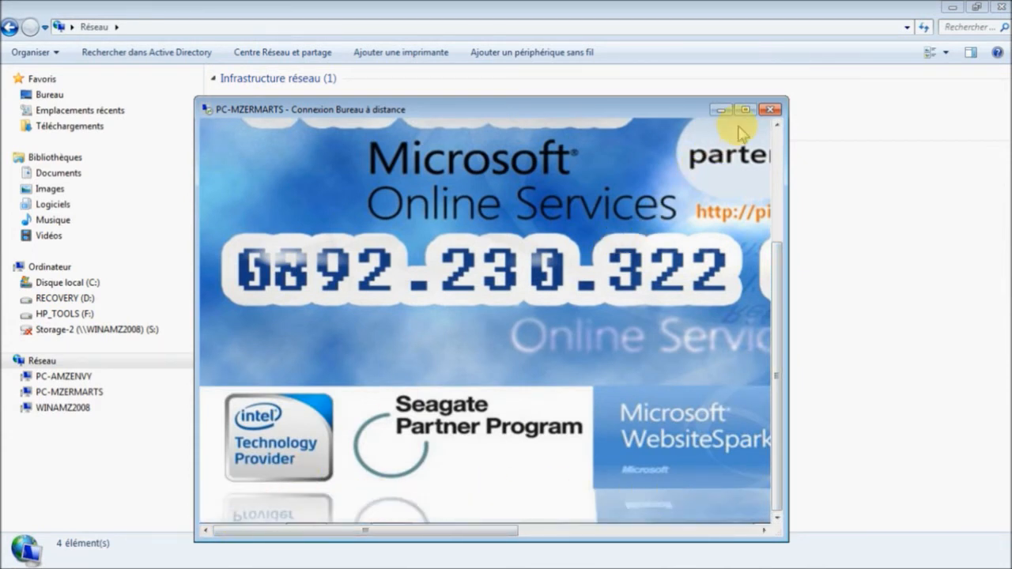
left_click(772, 111)
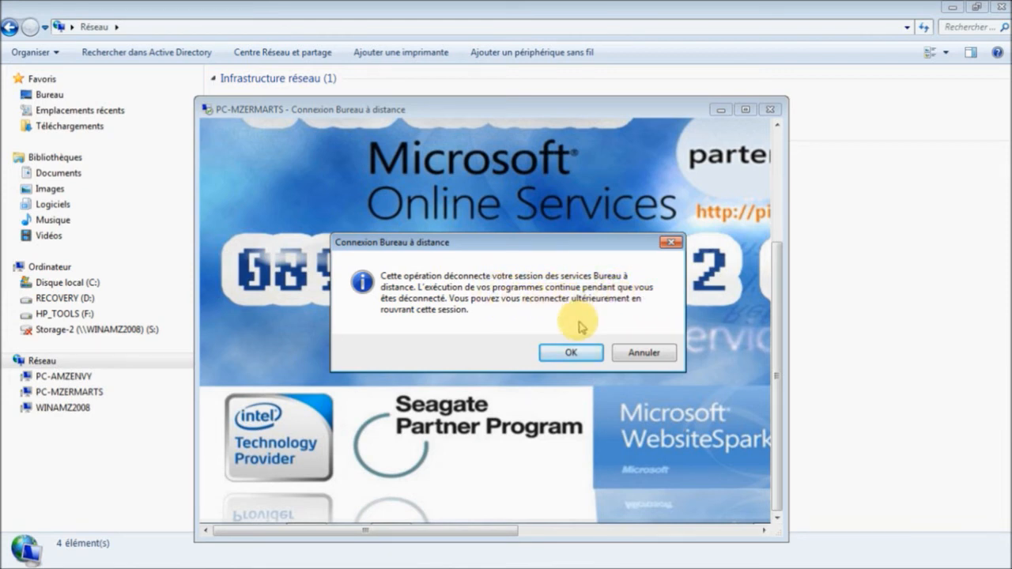
left_click(570, 356)
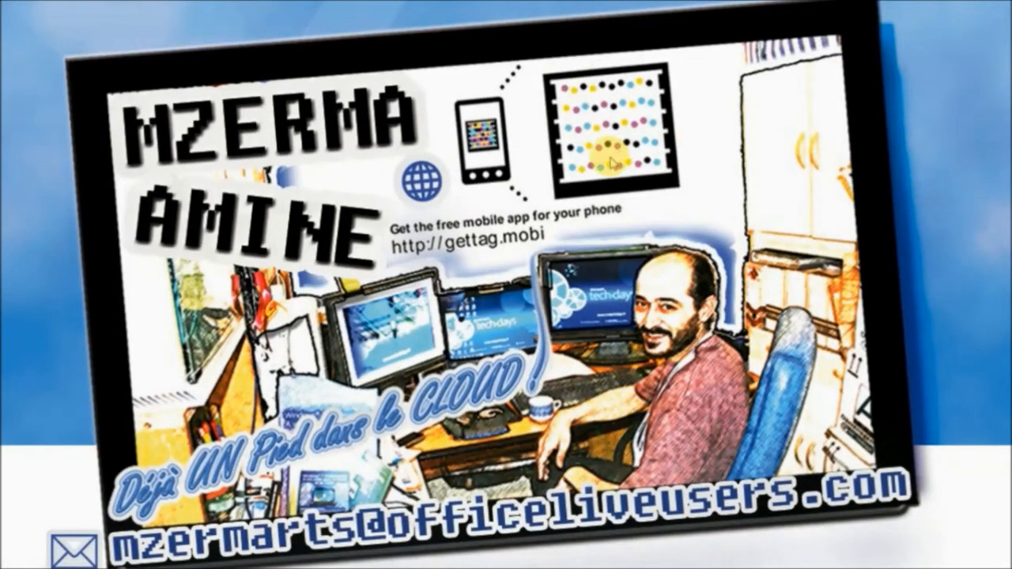
Step: Start a new Remote Desktop connection to PC-MZERMARTS from the network computers, trust the connection, and submit the account password
mouse_move(565, 561)
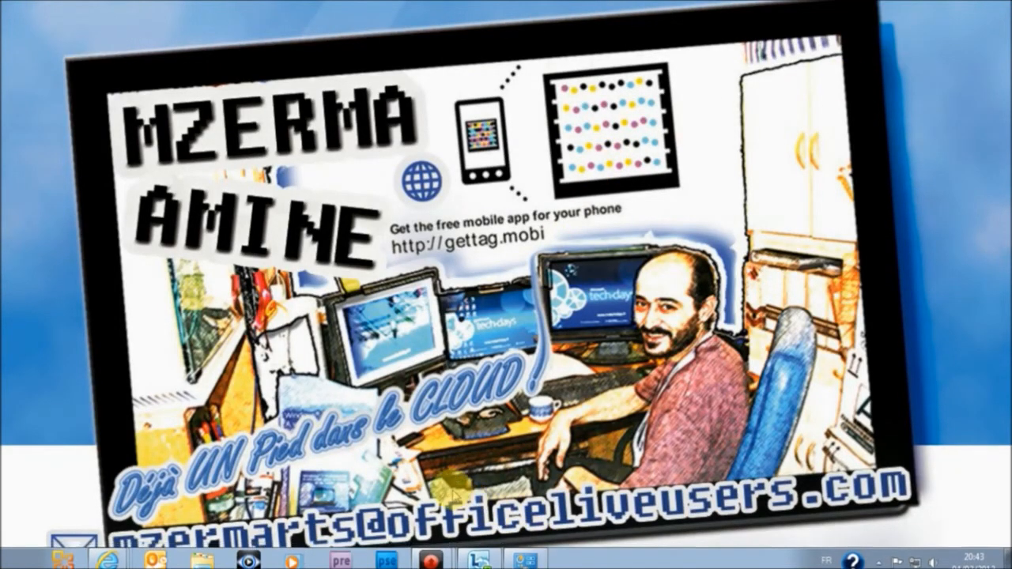
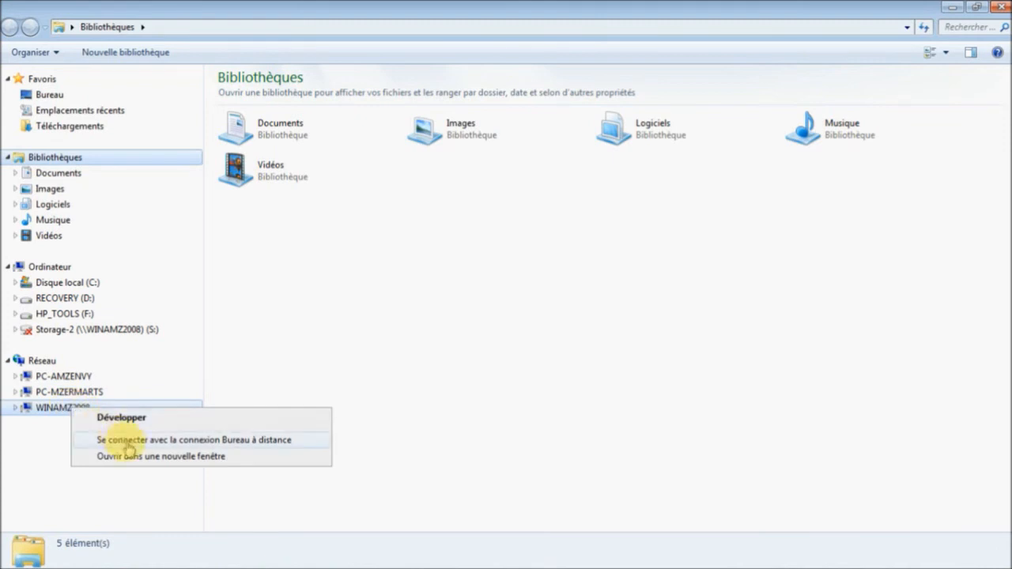
left_click(138, 457)
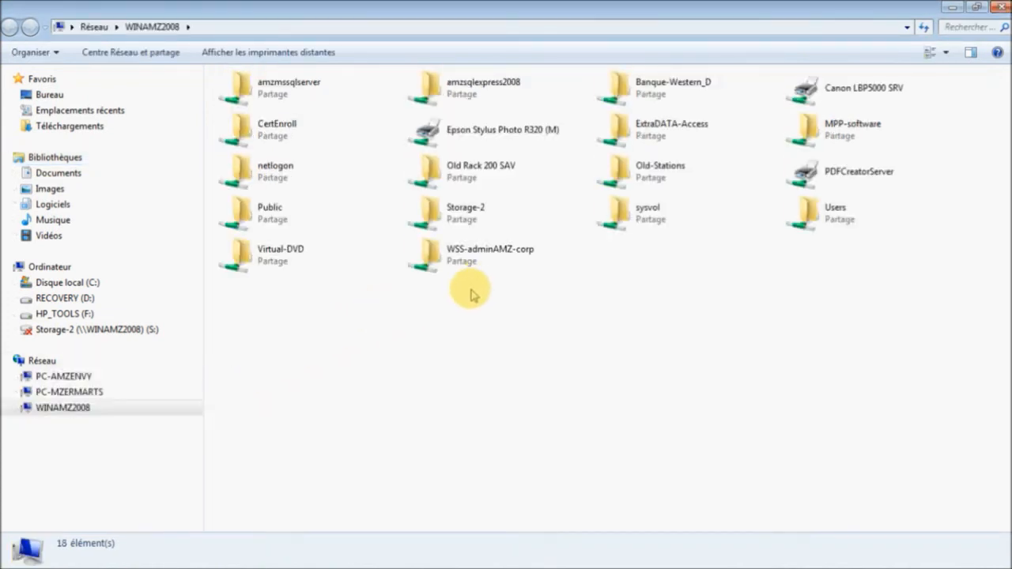
right_click(82, 392)
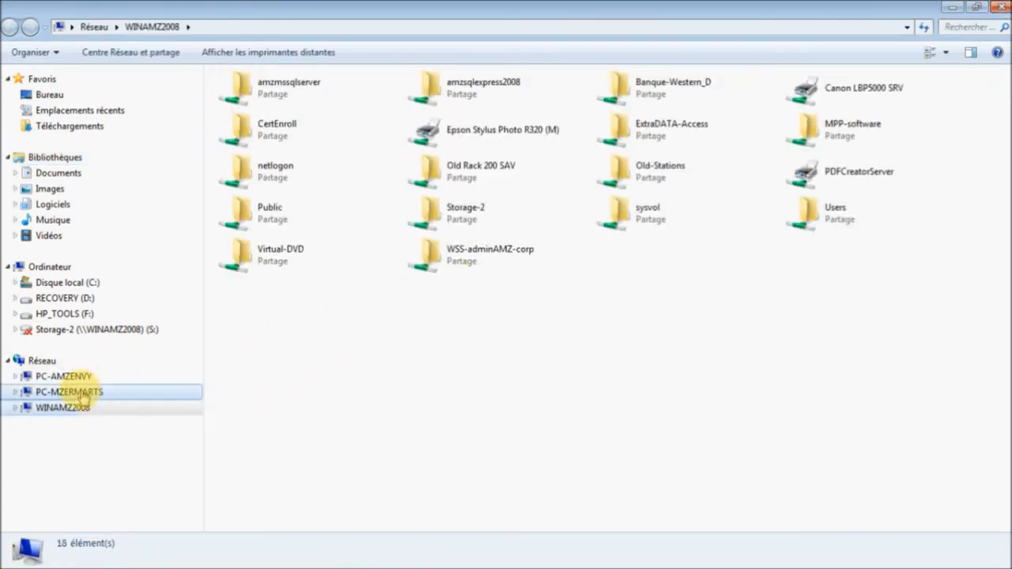
left_click(157, 423)
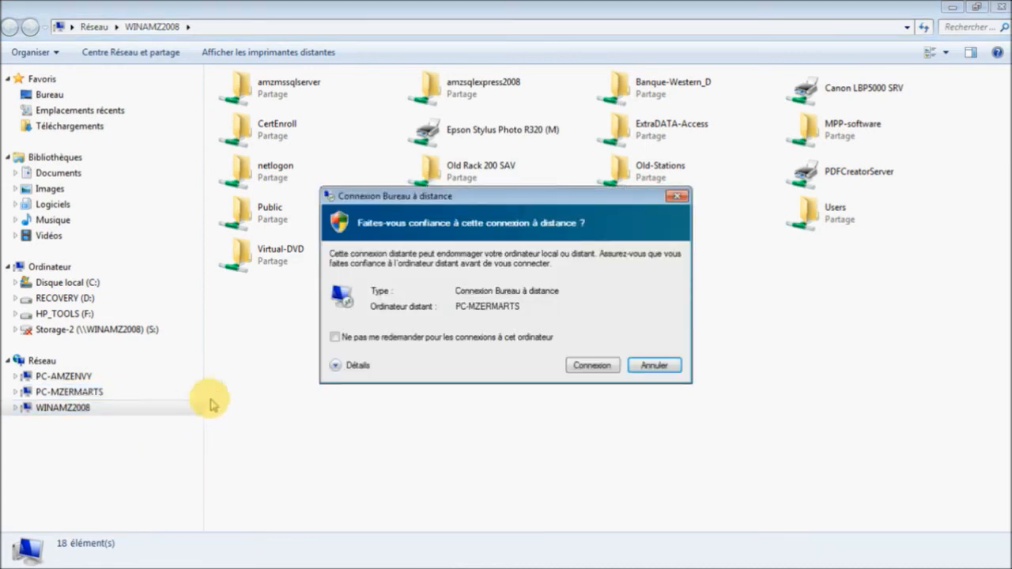
left_click(589, 361)
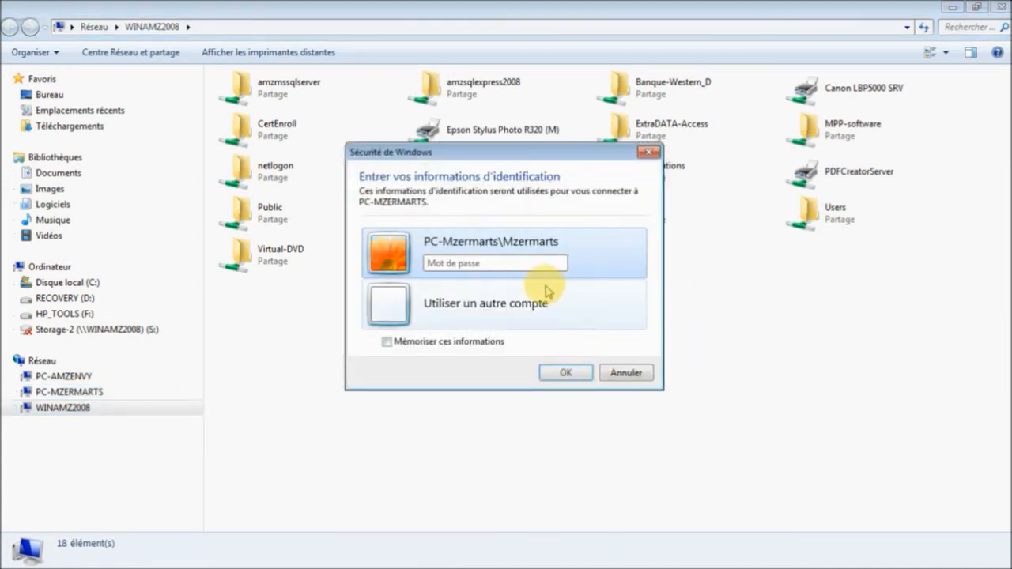
type("********")
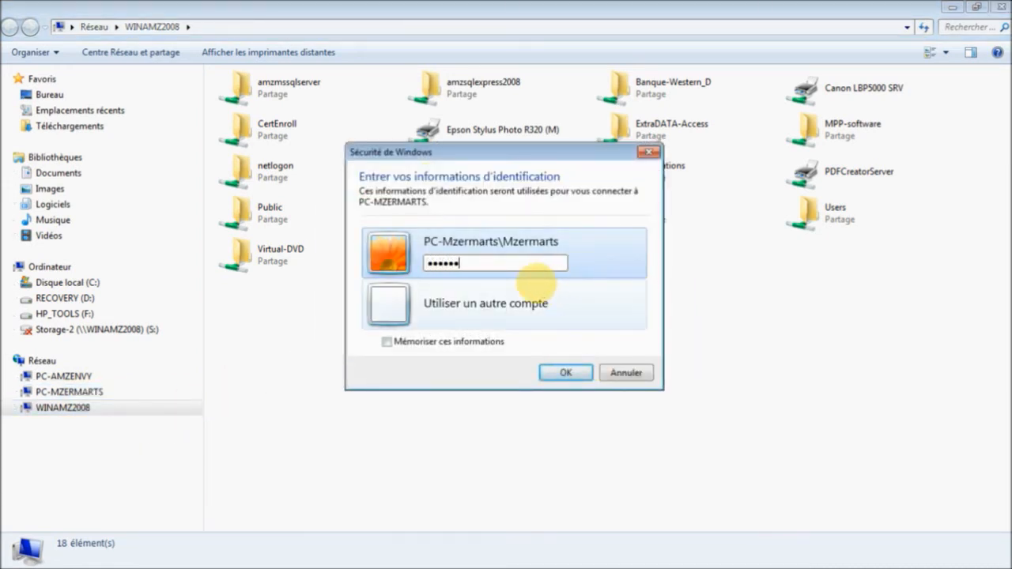
type("****")
key("Return")
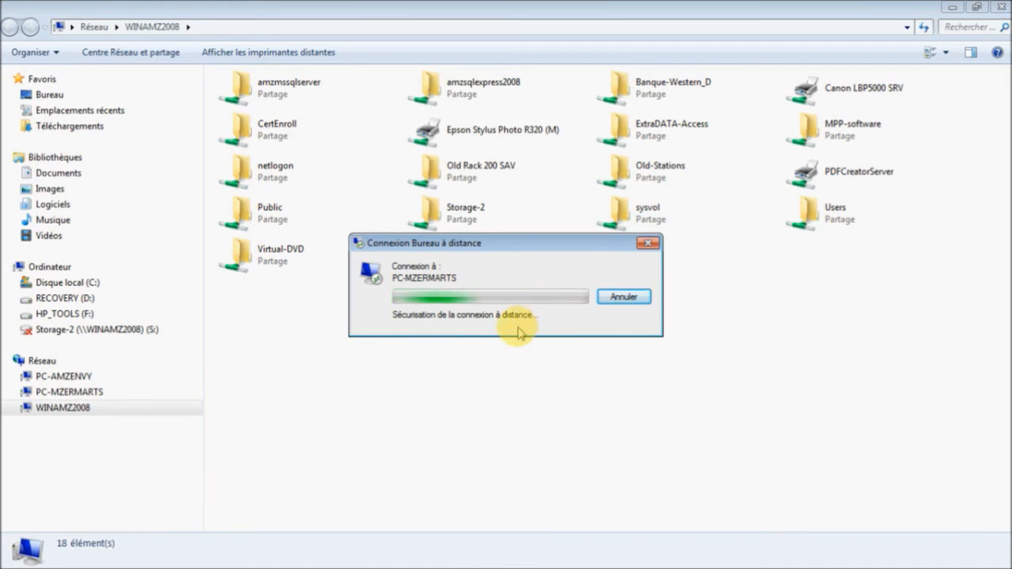
Step: Clear the local Explorer windows away and continue past the certificate warning into a maximised PC-MZERMARTS session
left_click(999, 7)
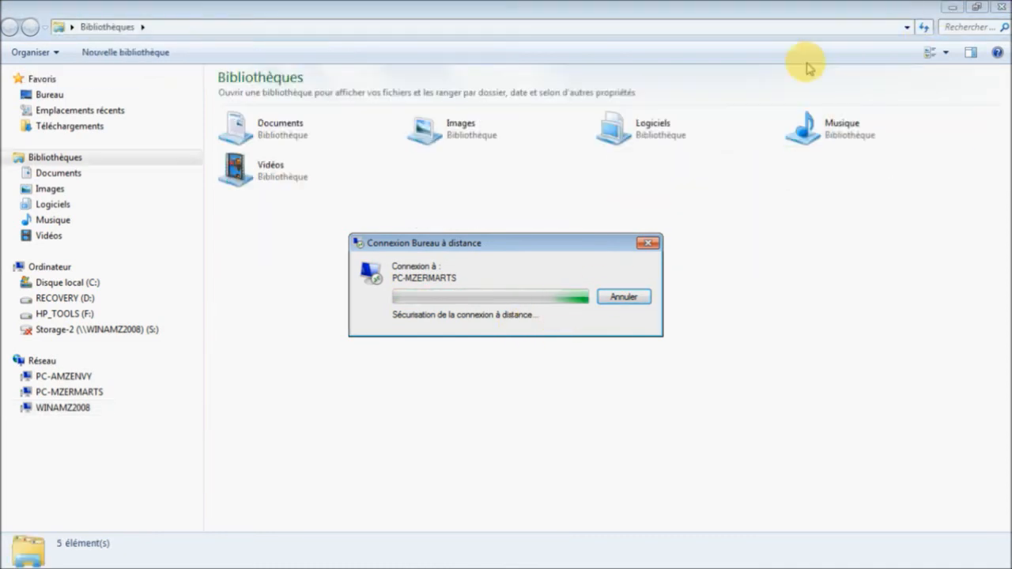
left_click(952, 6)
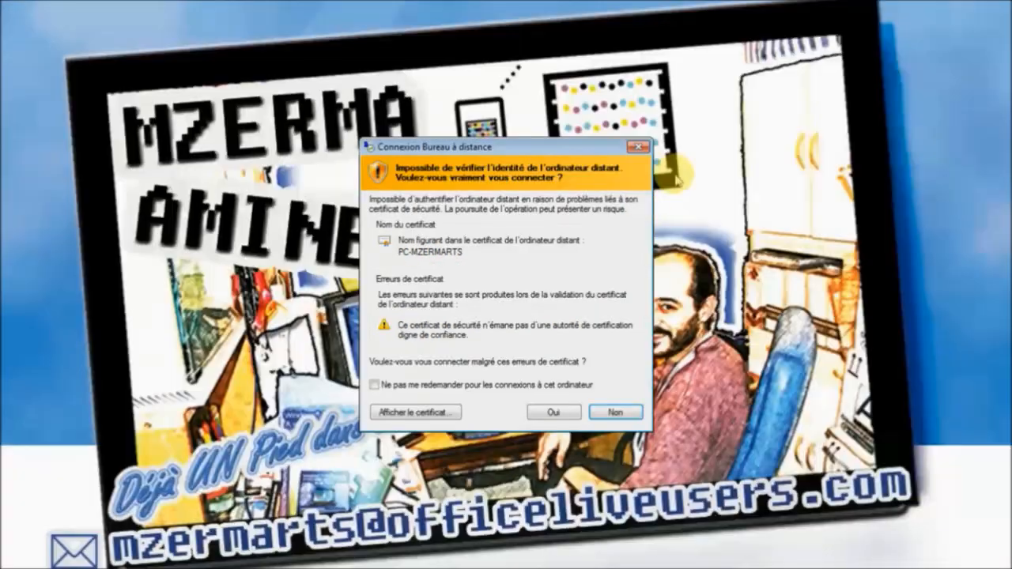
left_click(554, 412)
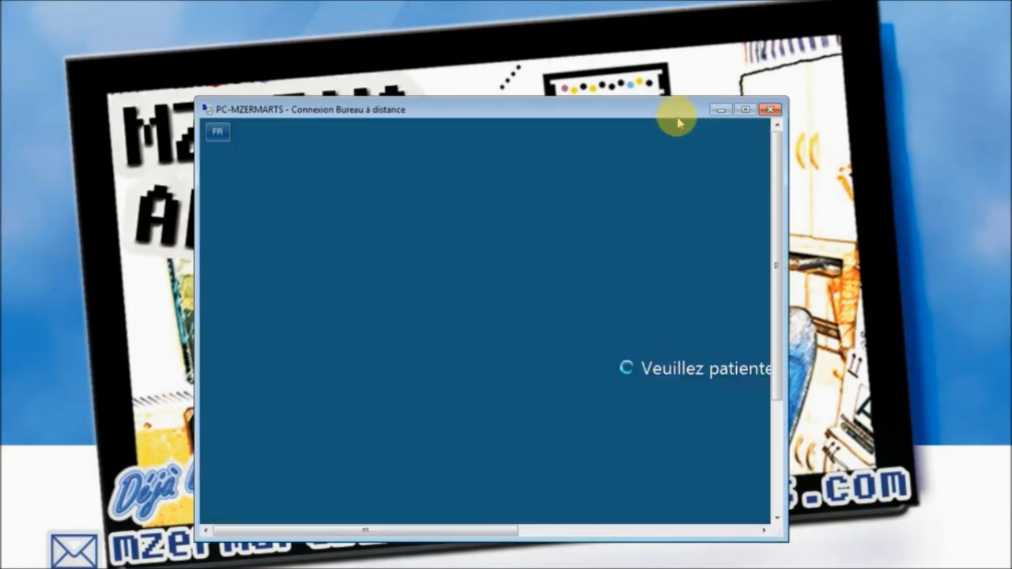
left_click(745, 109)
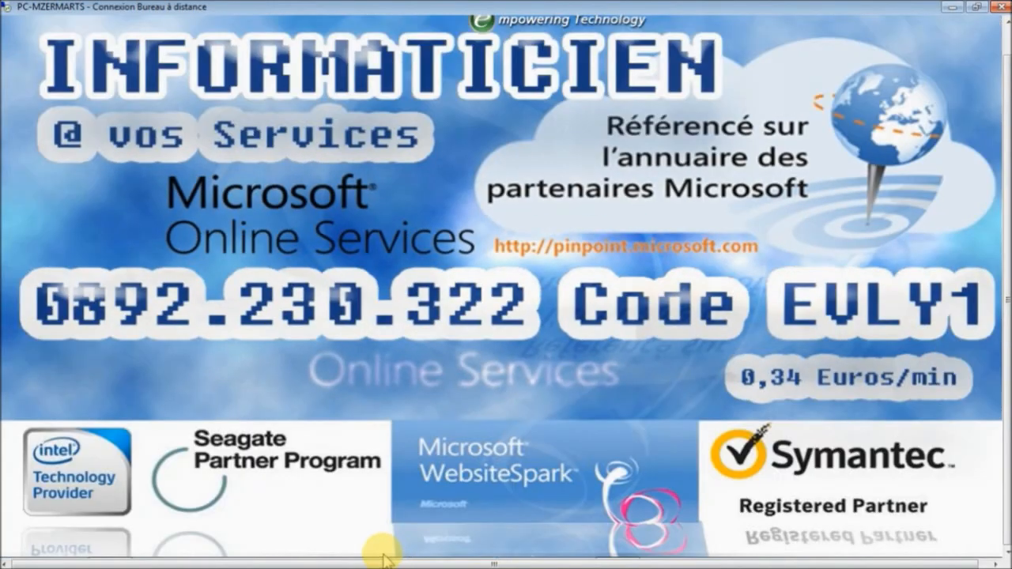
Step: Open Ordinateur on the remote desktop and check the BitLocker status of the FUSION-IO (F:) drive
mouse_move(380, 562)
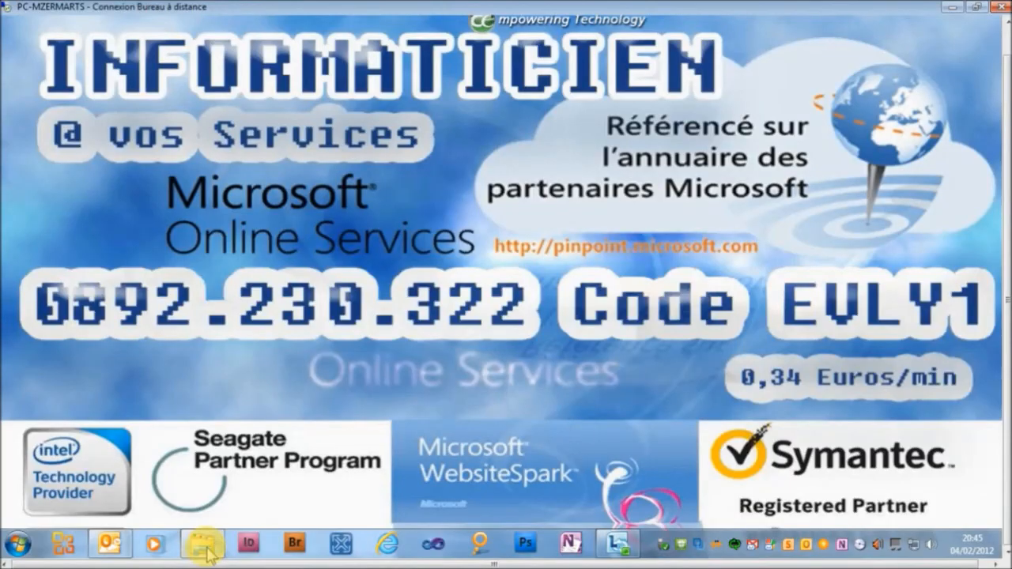
left_click(215, 545)
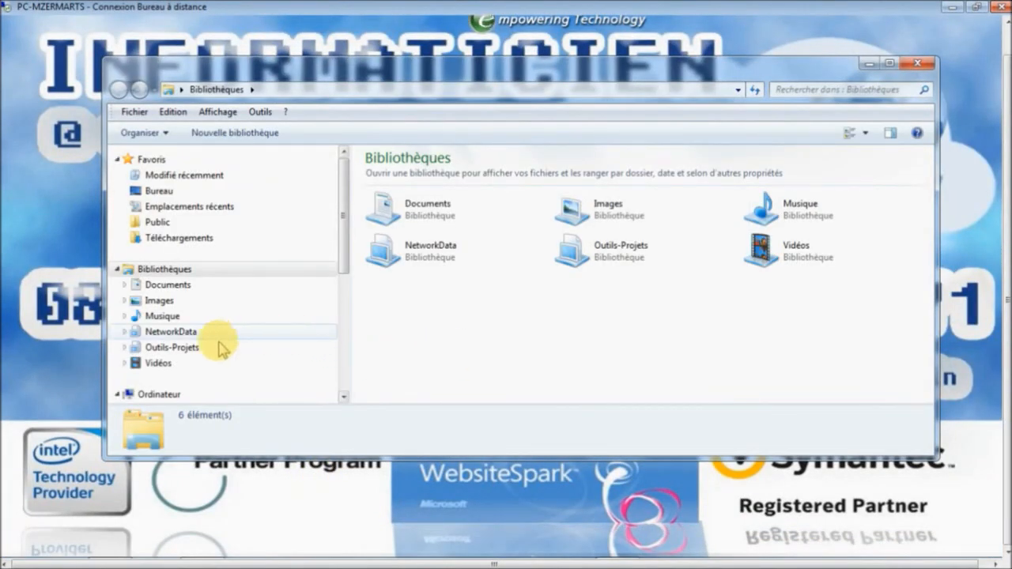
left_click(160, 394)
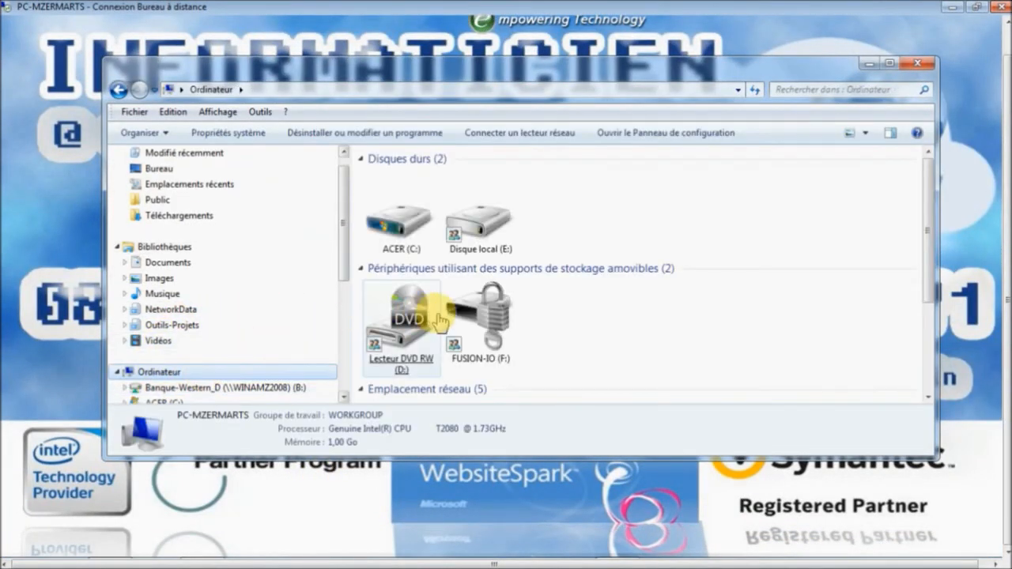
left_click(488, 324)
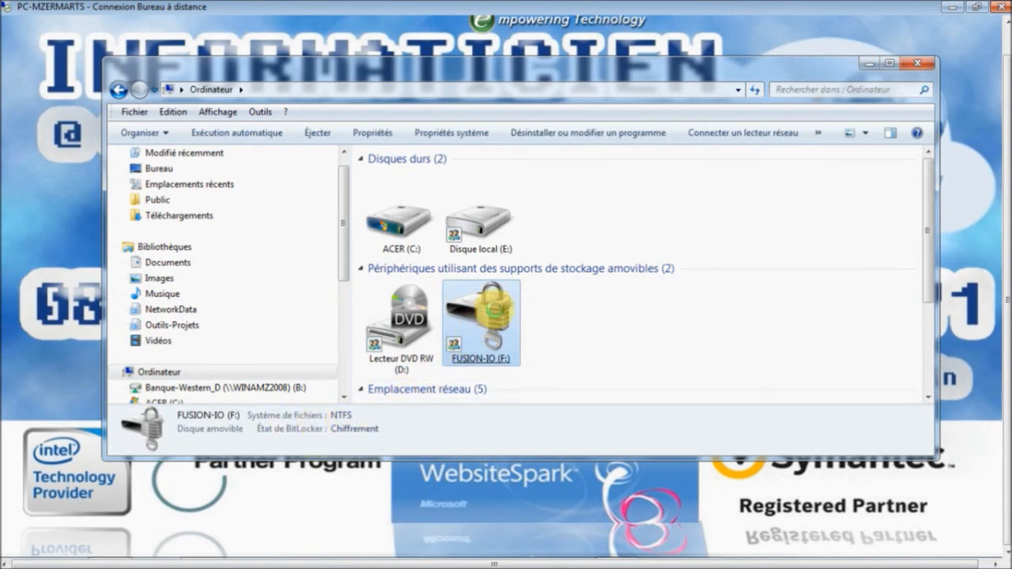
left_click(626, 343)
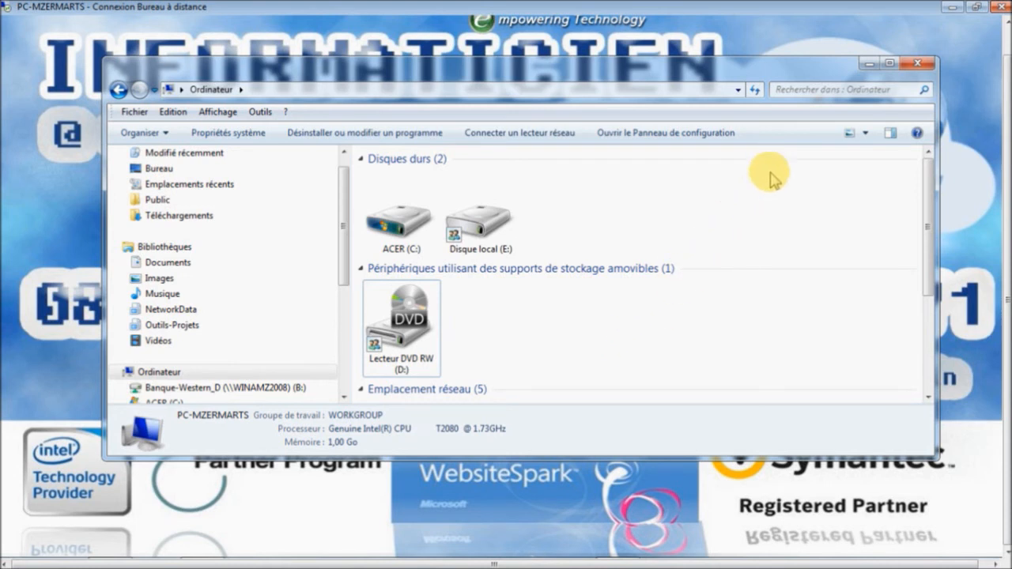
Step: End the remote session with PC-MZERMARTS to return to the local desktop
left_click(998, 8)
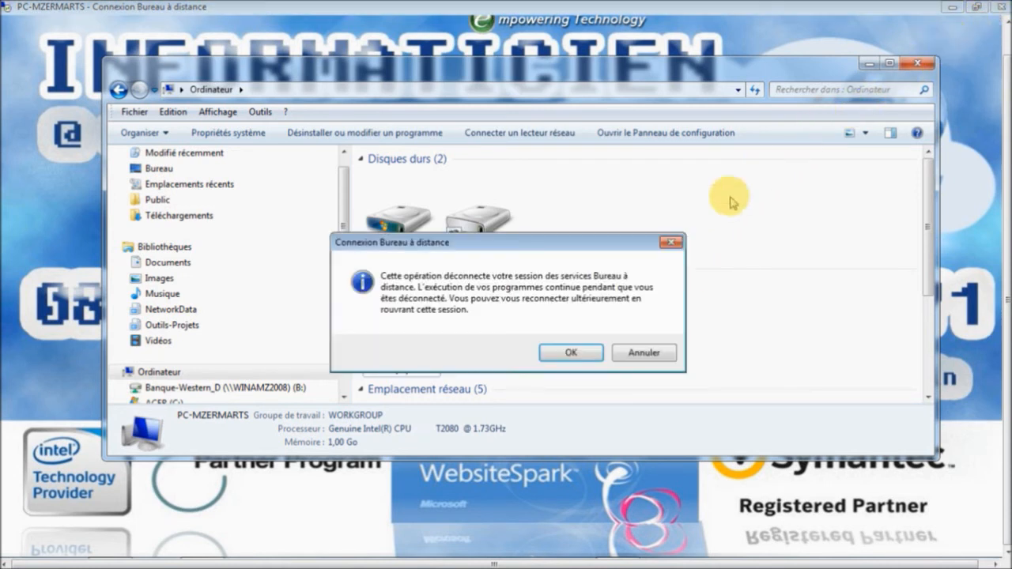
left_click(572, 352)
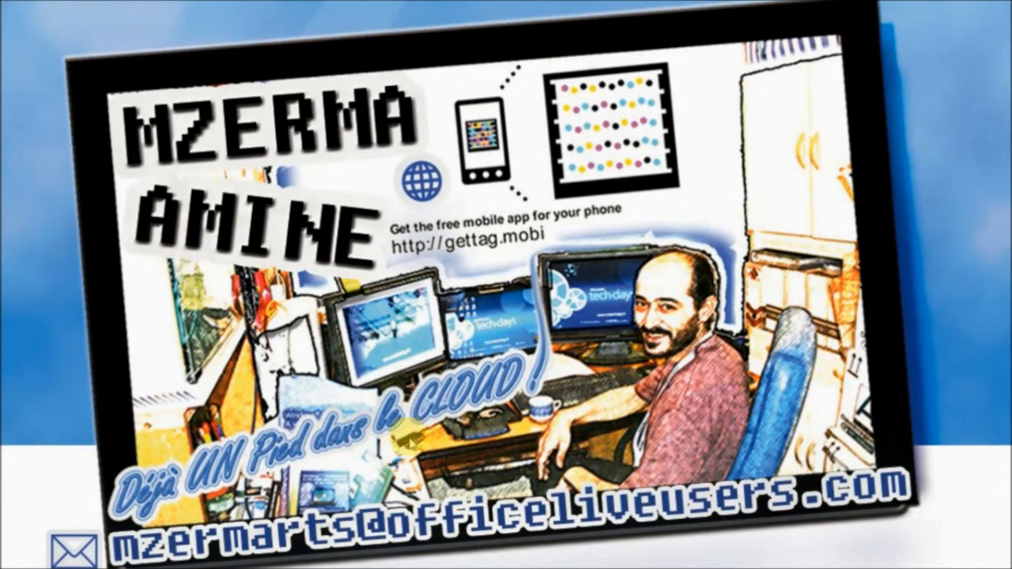
Step: Show the local drives in Ordinateur, reconnecting the Storage-2 (S:) network drive by opening it and returning to the drive list
mouse_move(291, 566)
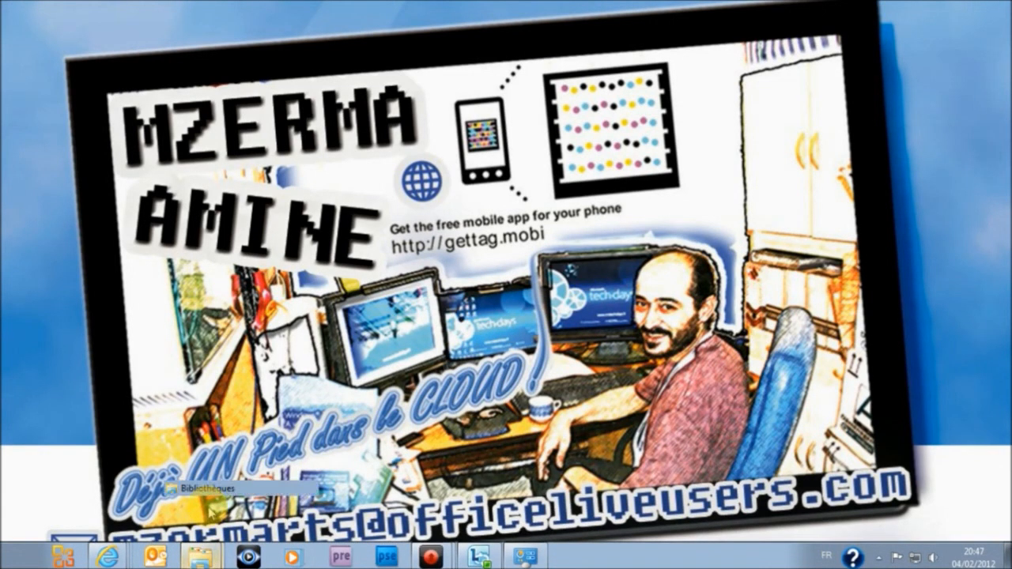
left_click(199, 555)
left_click(49, 267)
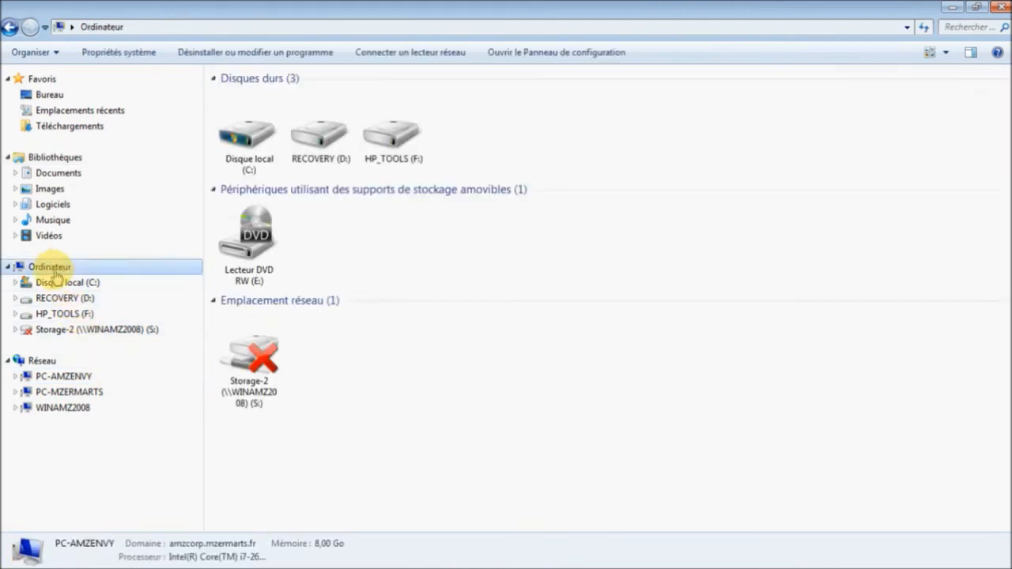
left_click(47, 329)
left_click(50, 269)
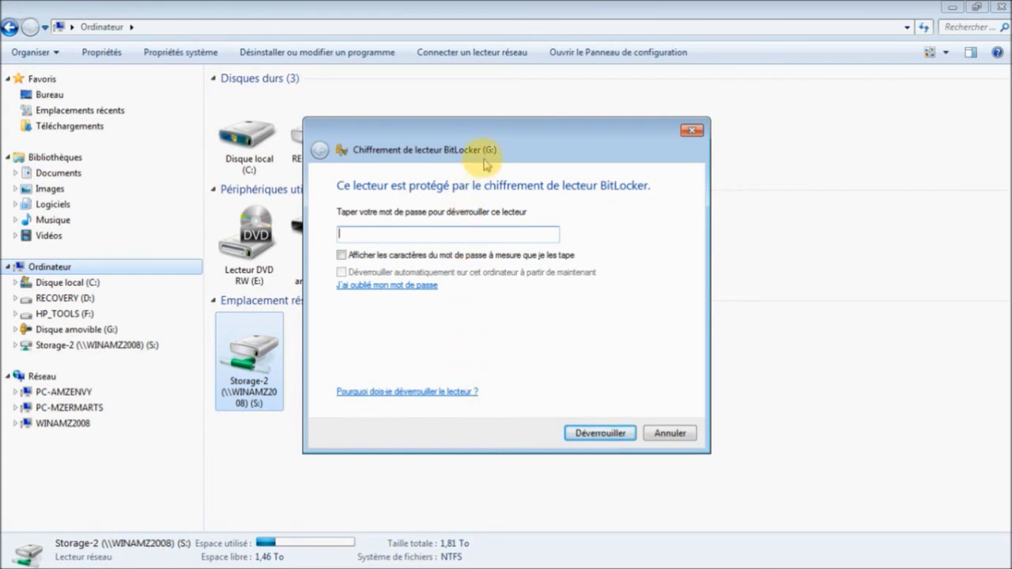
Step: Enter the BitLocker password for the removable drive (G:) and unlock it
left_click_drag(492, 151, 638, 144)
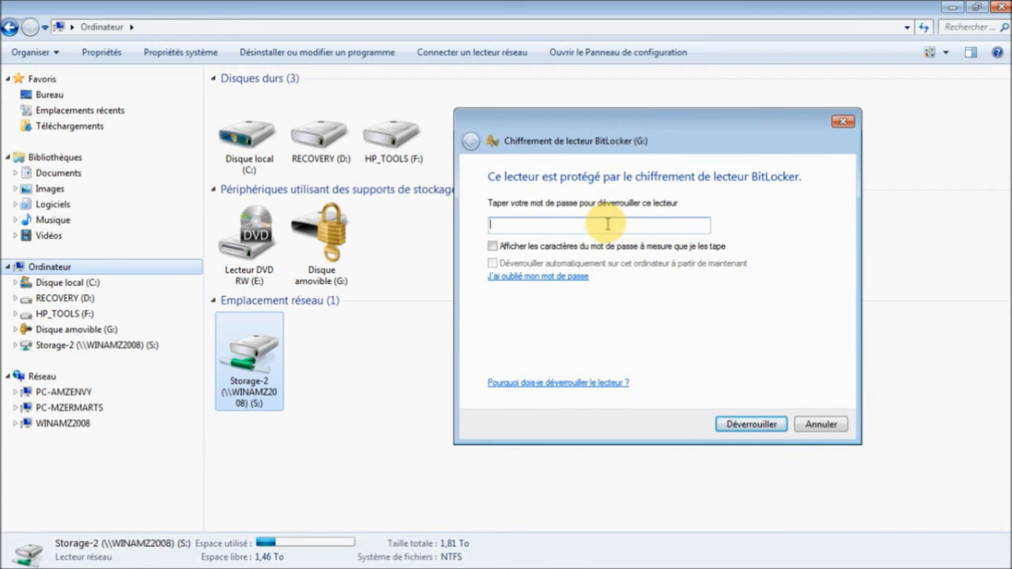
left_click(493, 246)
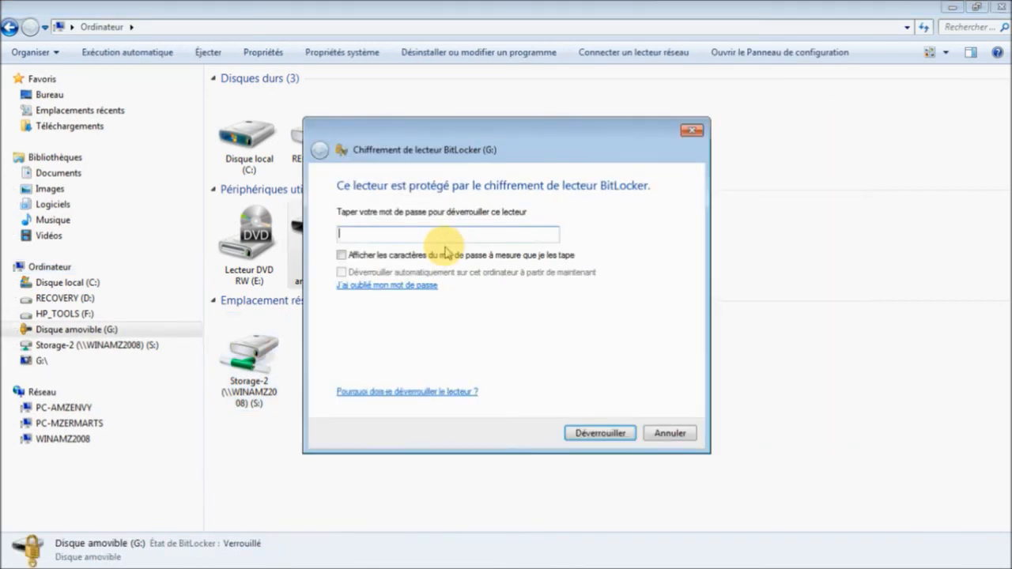
type("••••••")
type("•••••")
key("Return")
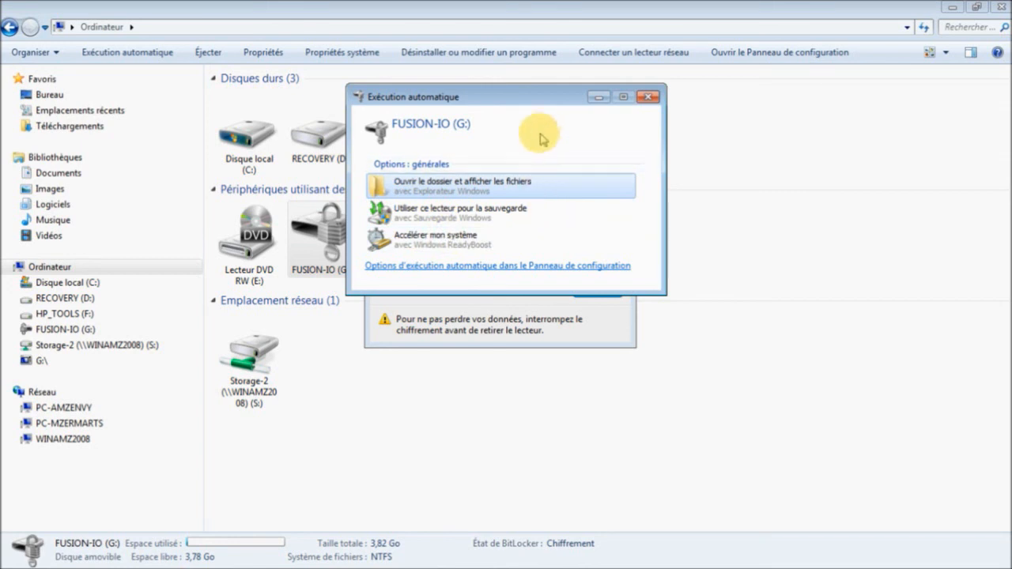
Step: Open the unlocked FUSION-IO (G:) drive in Explorer and paste the copied twiter-spam-redac01 document into it
left_click_drag(543, 103, 560, 178)
left_click(527, 263)
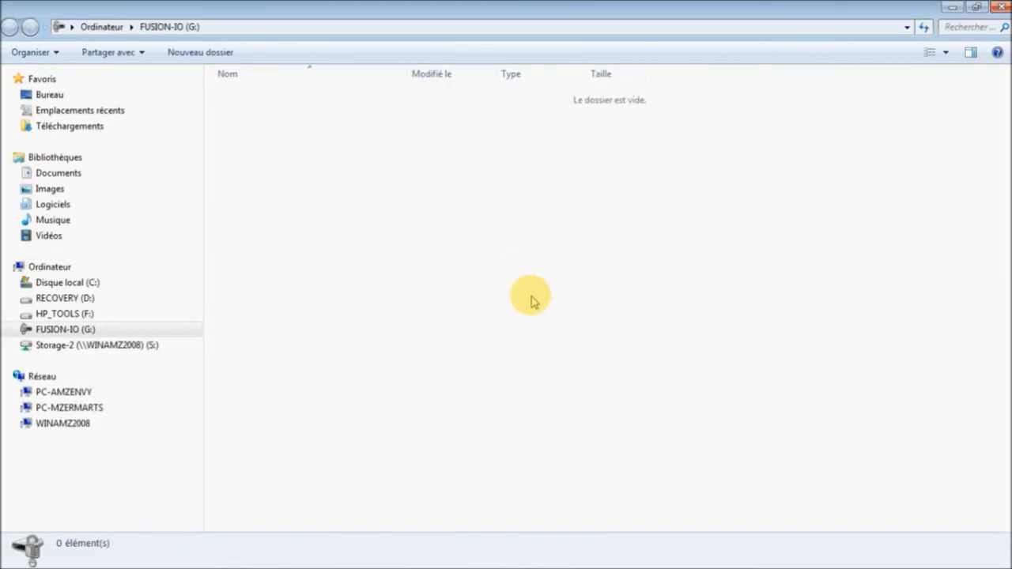
right_click(405, 207)
left_click(462, 346)
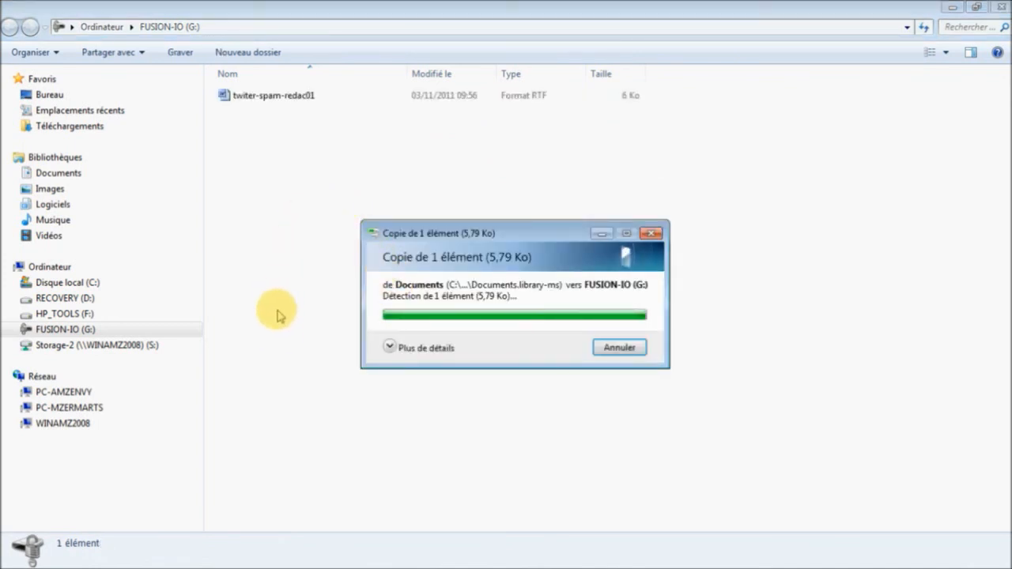
left_click(323, 291)
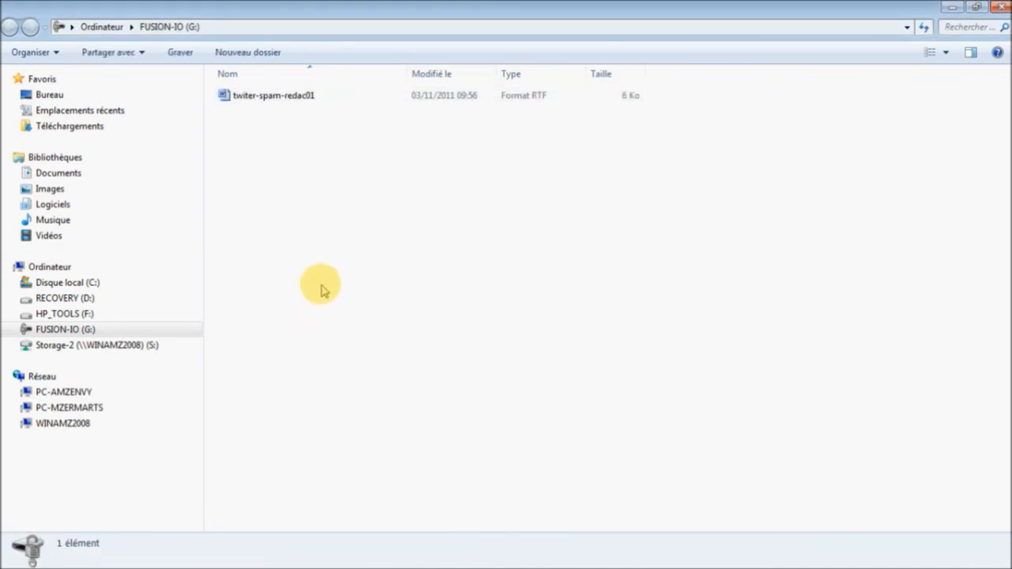
Step: Return to Ordinateur and examine which commands are offered for the FUSION-IO (G:) drive
left_click(107, 27)
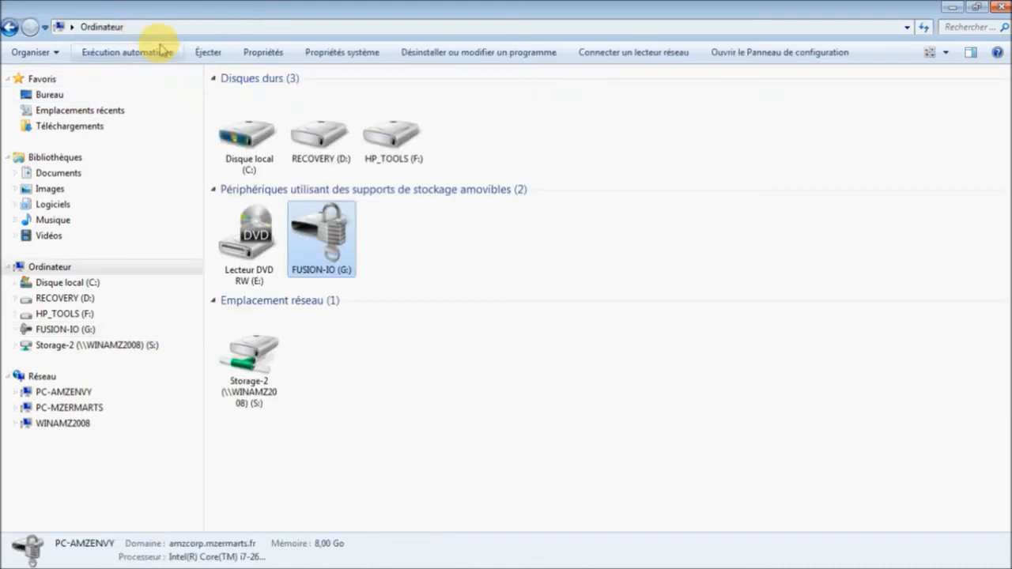
right_click(315, 213)
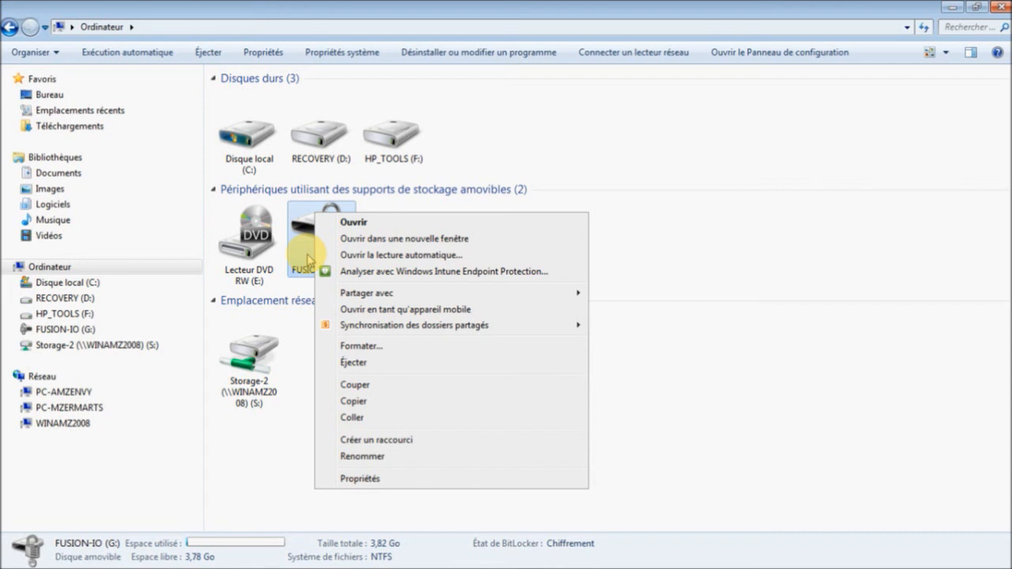
left_click(656, 401)
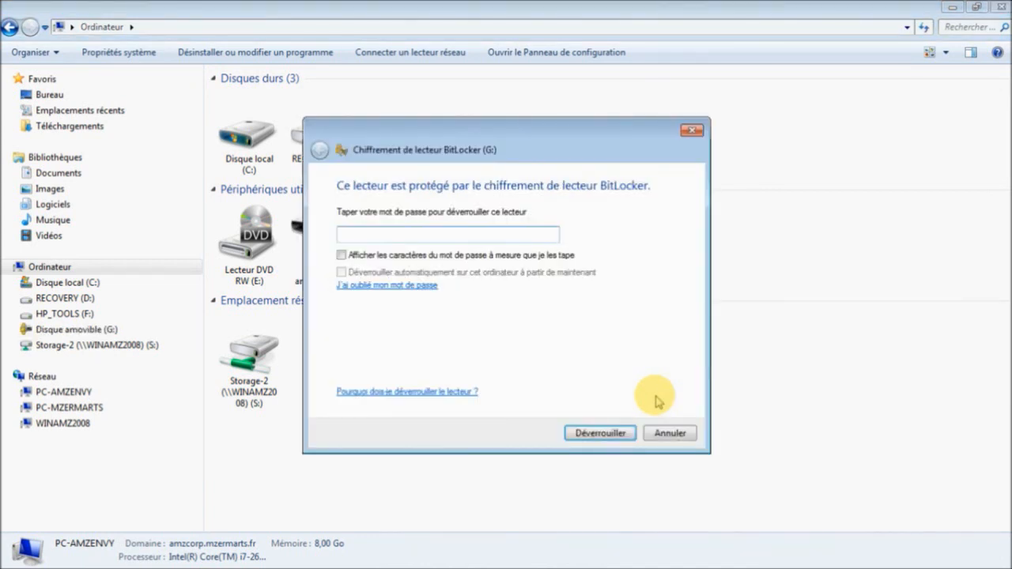
Step: Move the BitLocker unlock prompt for drive G: aside, cancel it, and minimise the Ordinateur window
left_click_drag(555, 144, 785, 176)
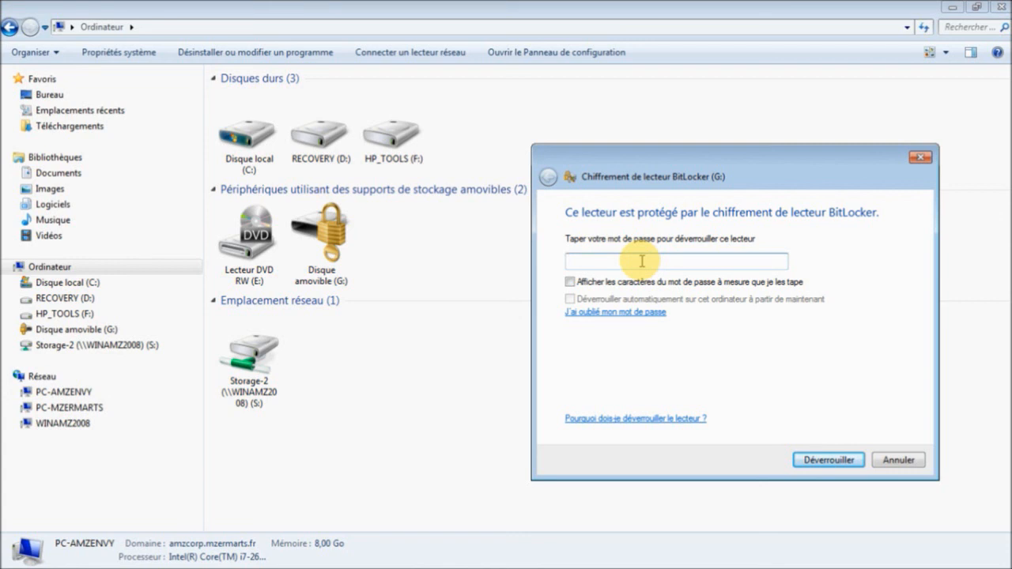
left_click(897, 462)
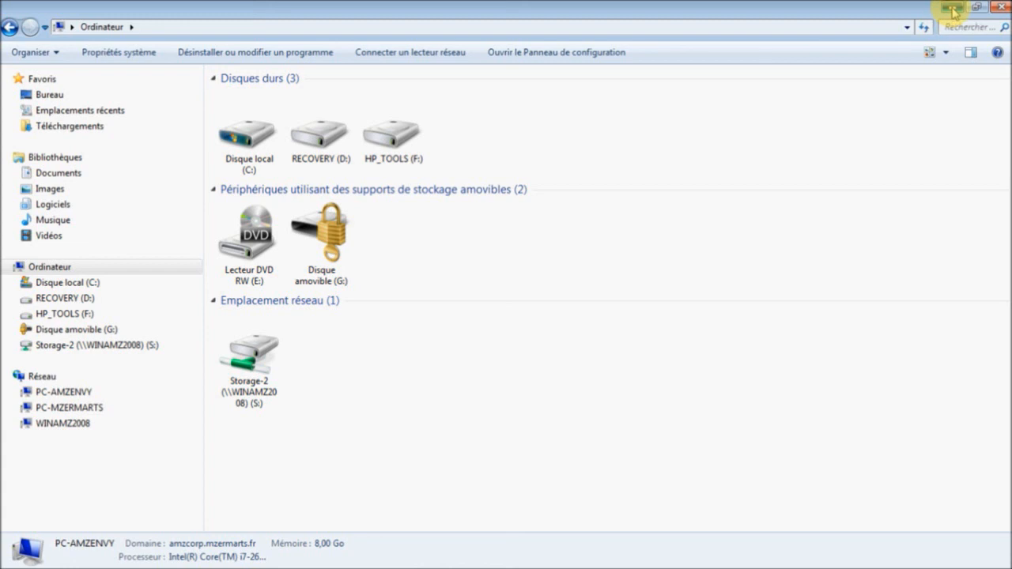
left_click(953, 8)
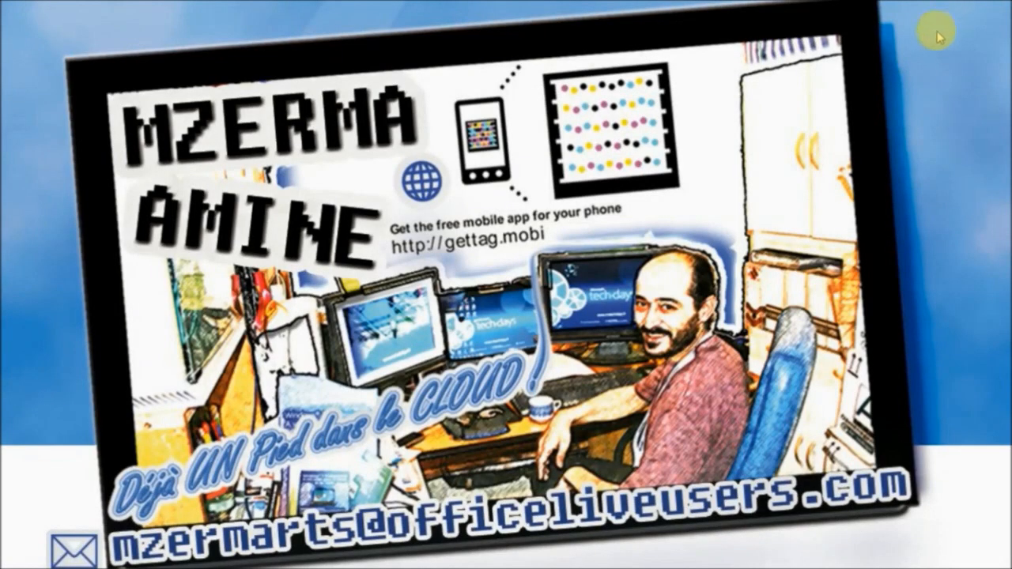